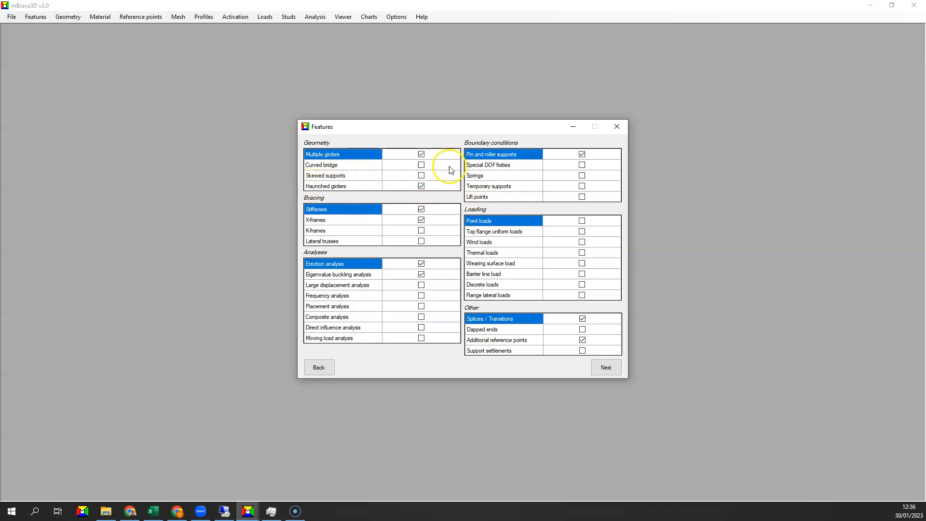
Review the enabled features, girder geometry and steel material properties, continuing to the pin and roller supports
click(606, 369)
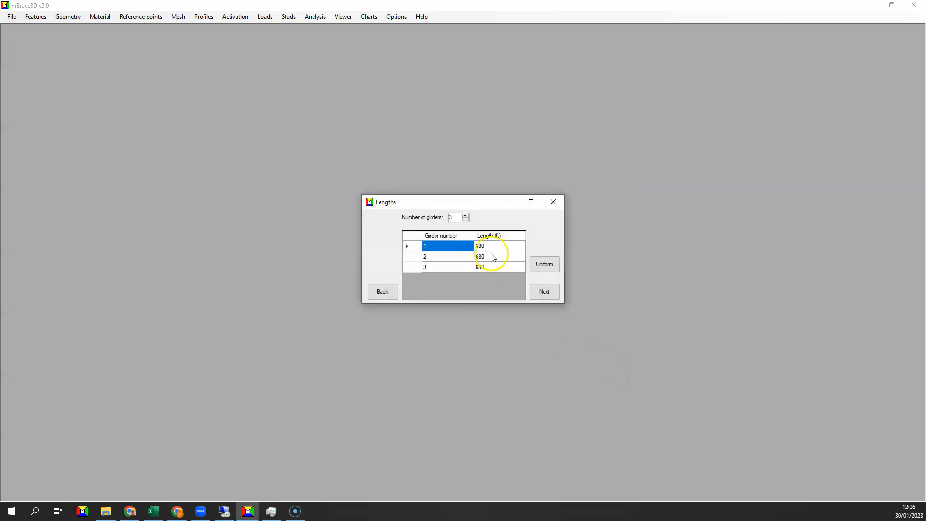
click(543, 292)
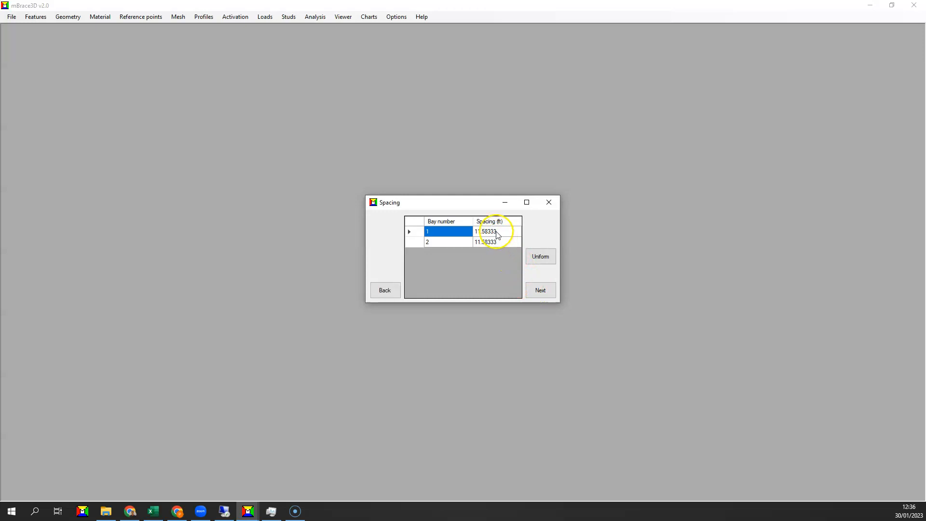
click(542, 289)
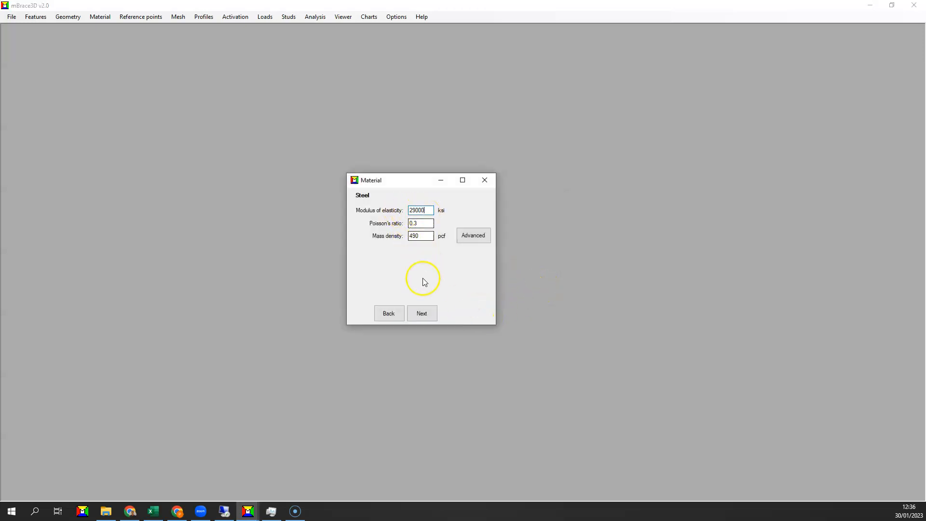
click(422, 313)
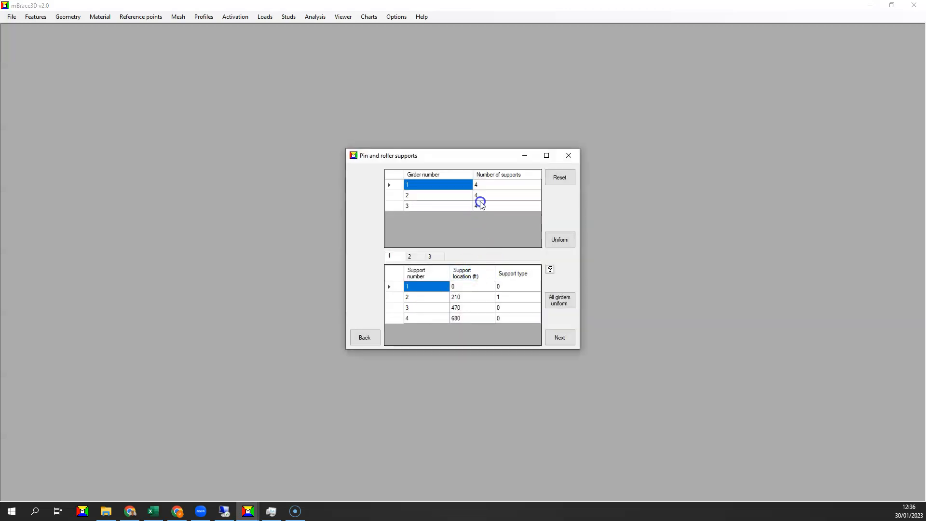
Check the pin and roller support locations and types for girders 1 and 3, continuing to the splices and transitions
click(499, 296)
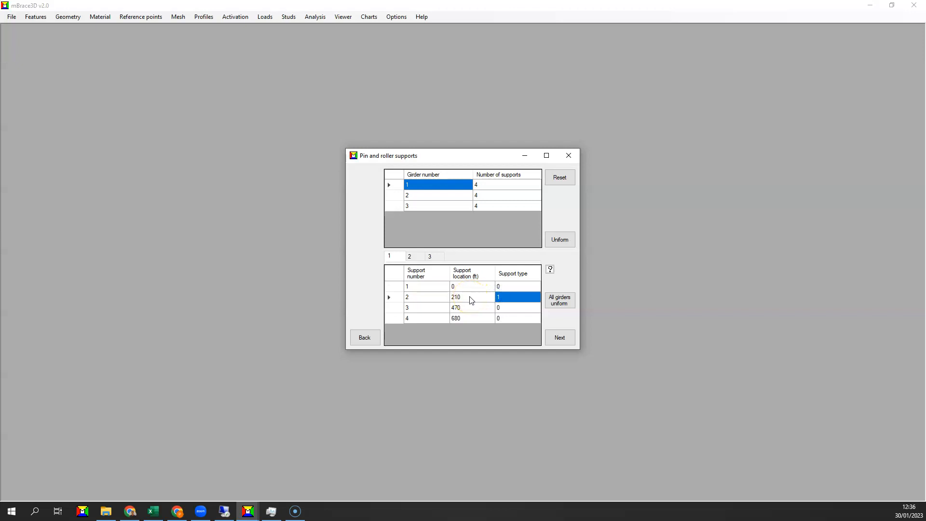
click(433, 257)
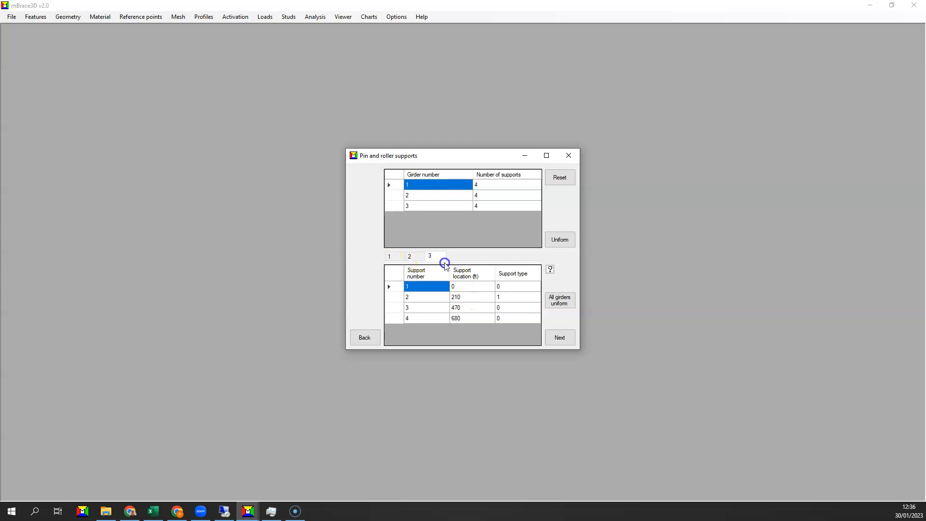
click(553, 333)
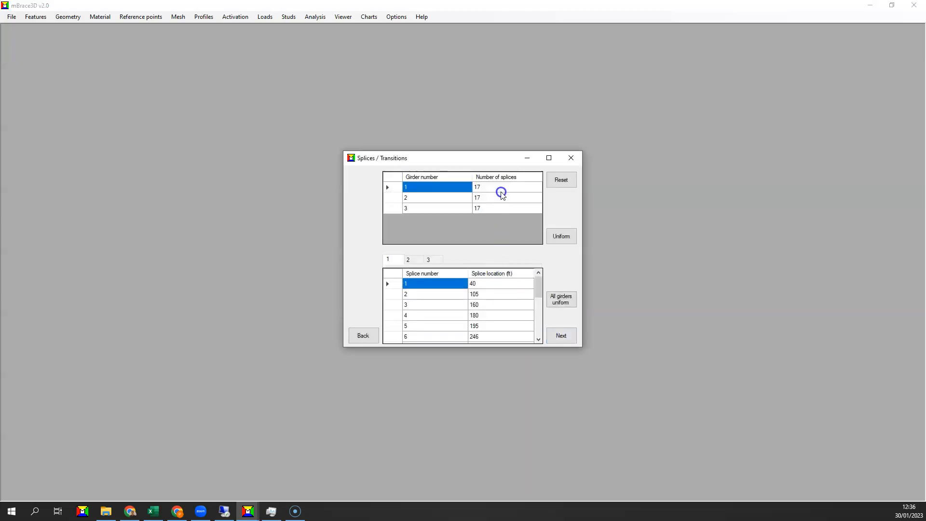
Review the splice counts and splice locations for all three girders, continuing to the stiffeners
drag(501, 188, 506, 216)
mouse_move(536, 285)
mouse_down()
mouse_move(539, 327)
mouse_move(534, 287)
mouse_up()
click(445, 288)
click(409, 259)
click(429, 258)
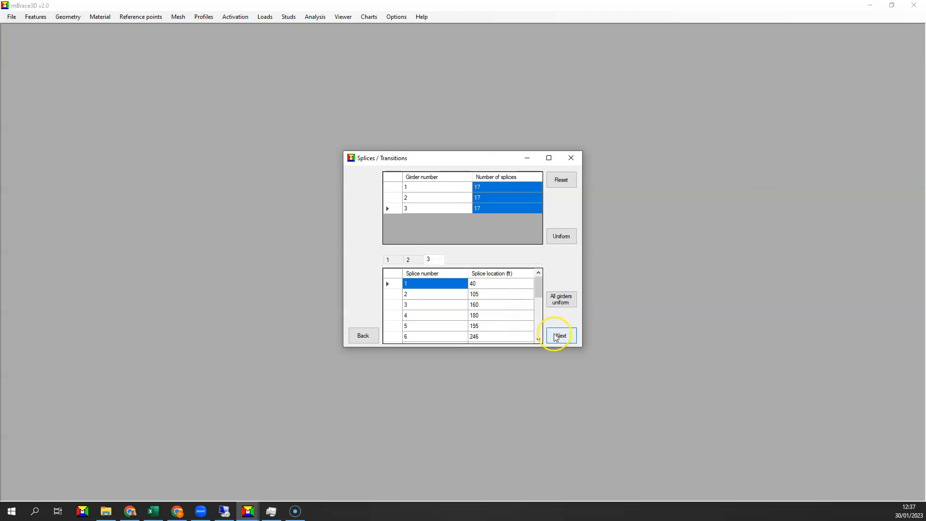
click(555, 336)
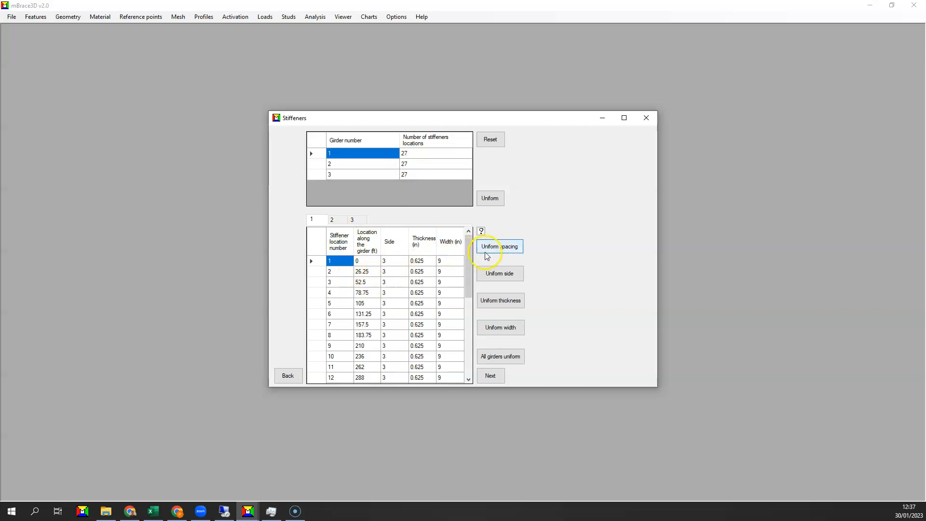
Display the uniform spacing, side, thickness and width options for the stiffeners of girder 1
click(499, 248)
click(502, 272)
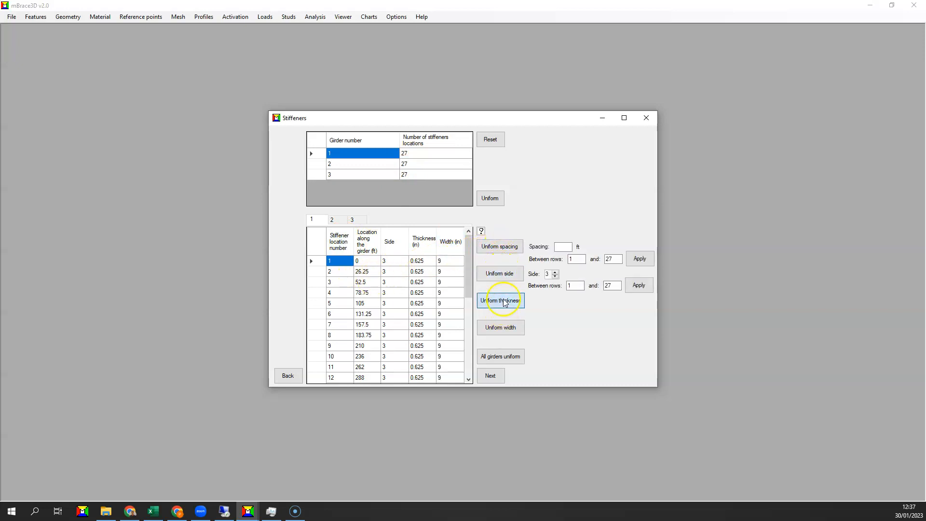
click(501, 302)
click(501, 328)
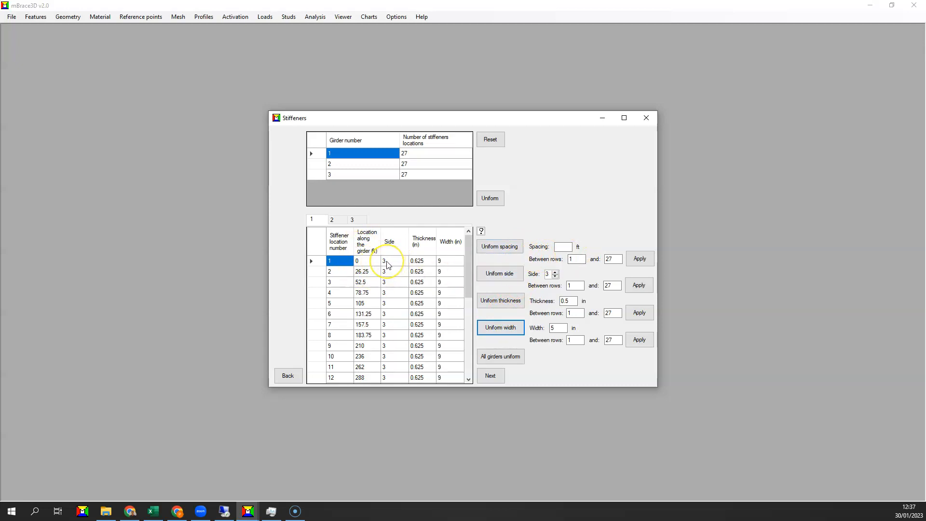
Check the stiffener locations and dimensions for girders 2 and 3, continuing to the X-frames
click(333, 220)
click(352, 219)
click(483, 379)
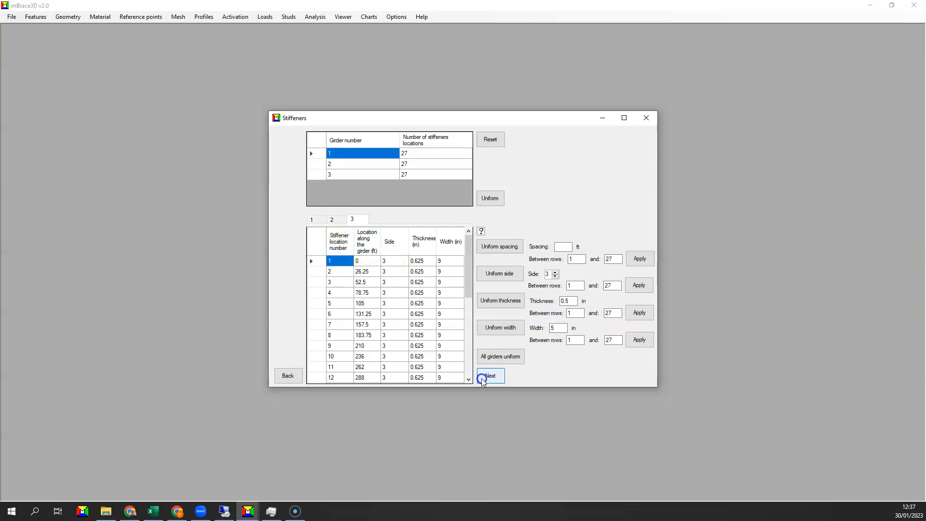
scroll(429, 340, down, 5)
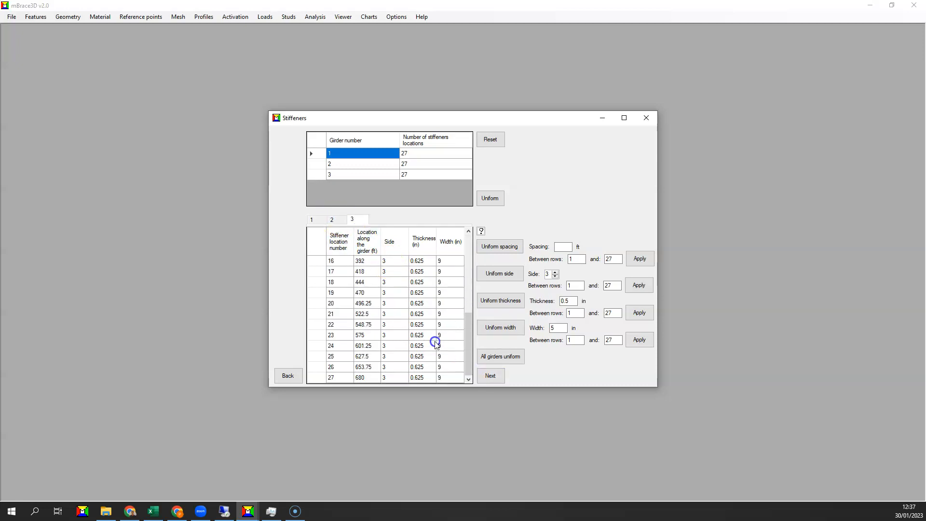
click(488, 376)
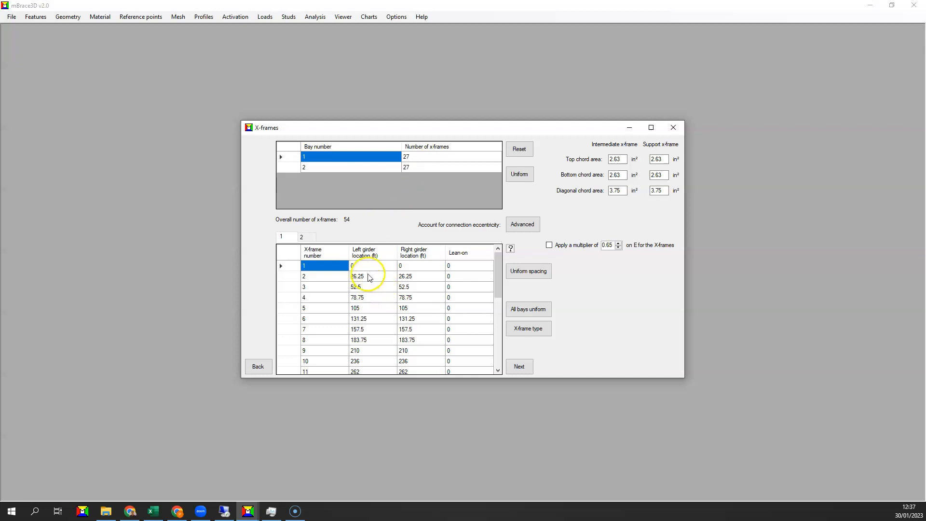
Examine the X-frame girder locations and lean-on values in bays 1 and 2, continuing to the additional reference points
click(387, 278)
click(404, 277)
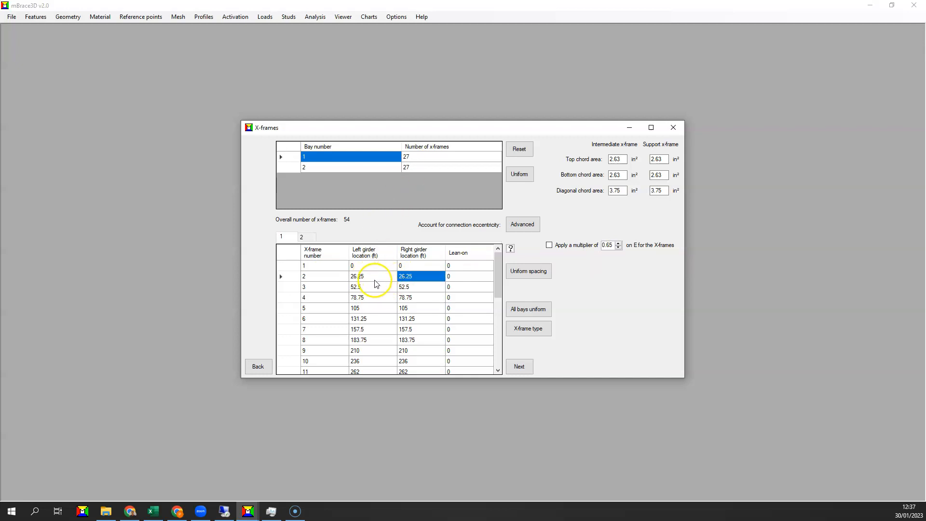
scroll(402, 288, down, 5)
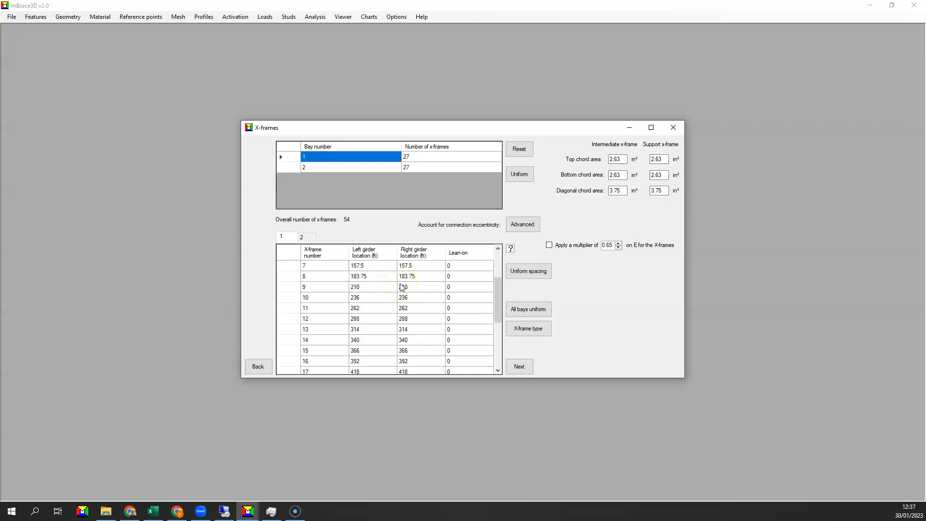
scroll(461, 270, up, 5)
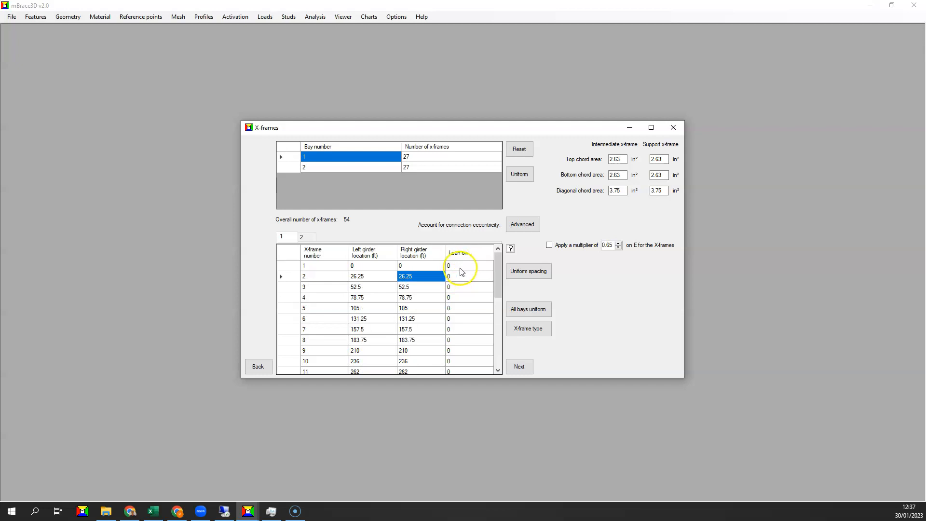
click(303, 236)
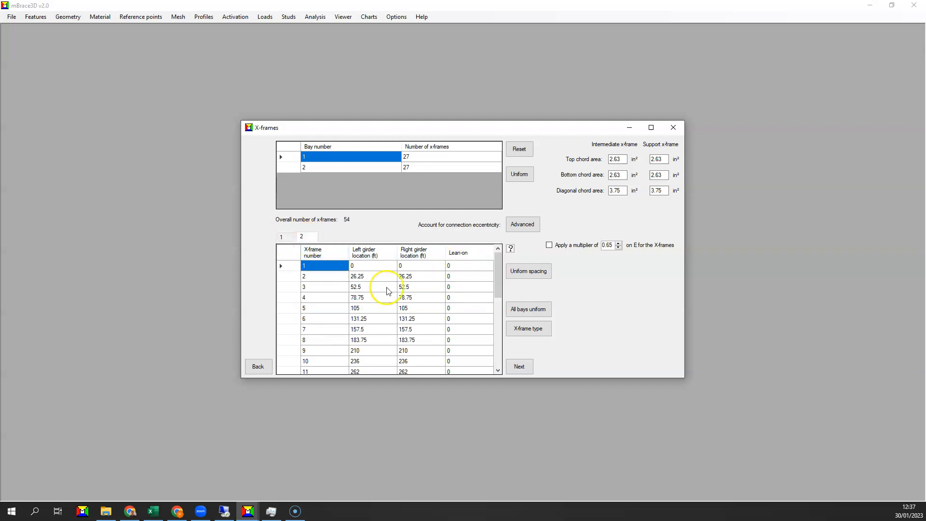
scroll(385, 290, down, 5)
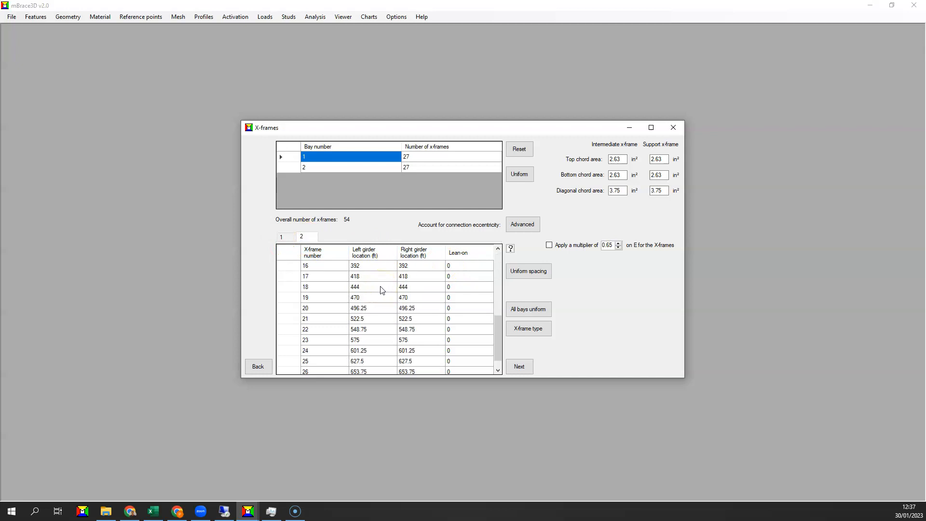
click(517, 367)
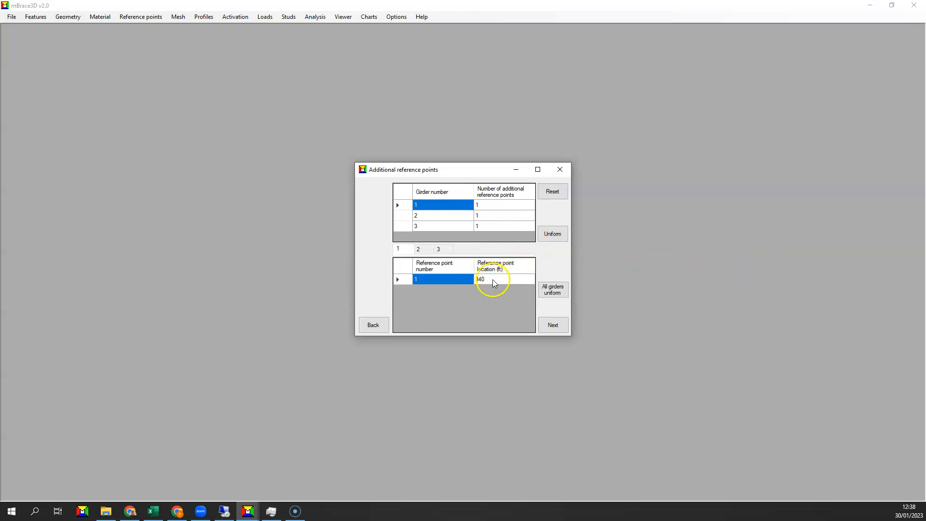
Continue past the reference points and segments, and review the segment mesh sizes of all three girders
click(546, 327)
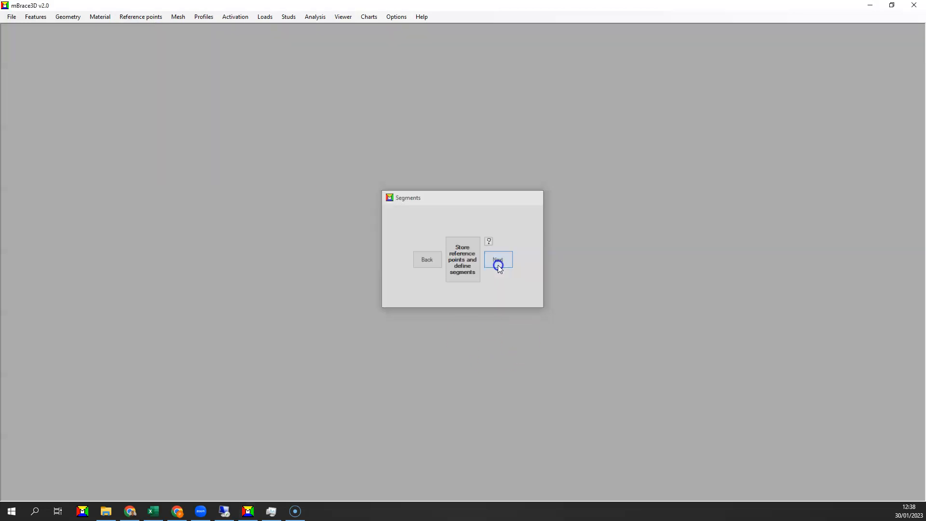
click(498, 263)
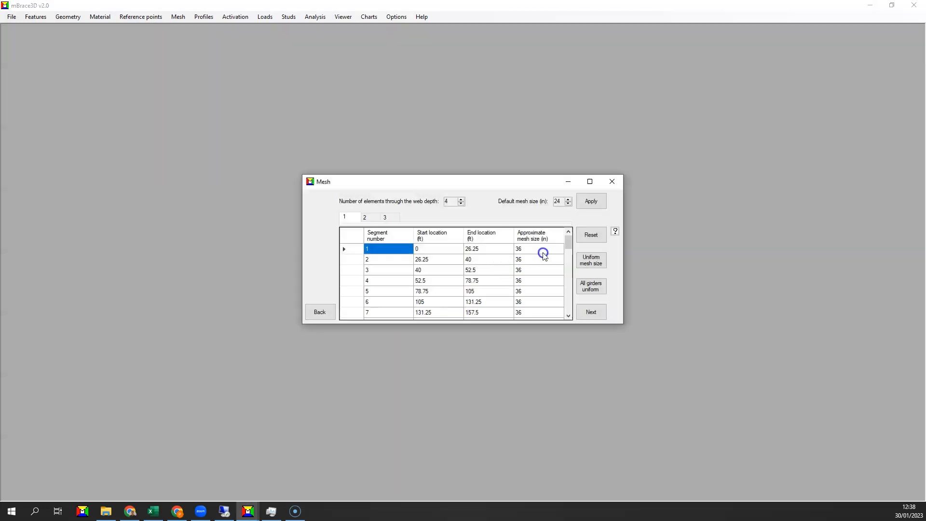
scroll(544, 255, down, 2)
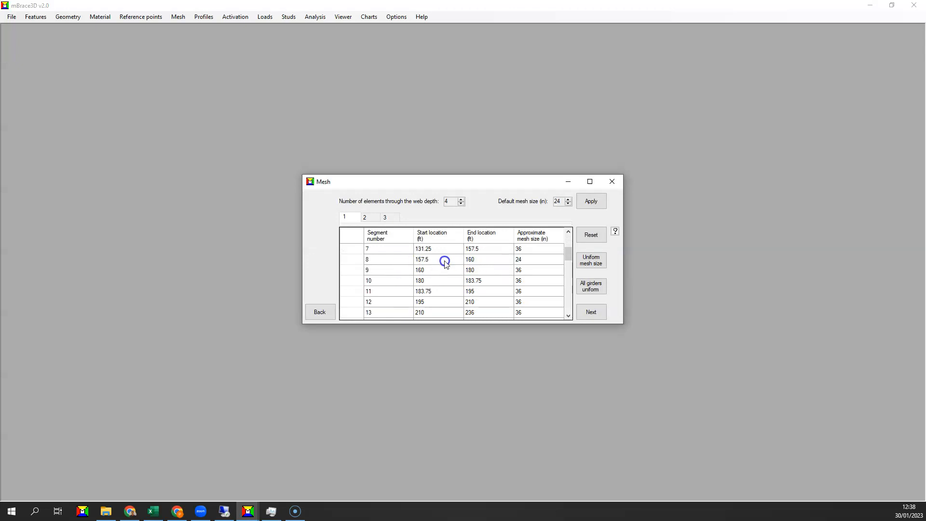
scroll(531, 265, down, 7)
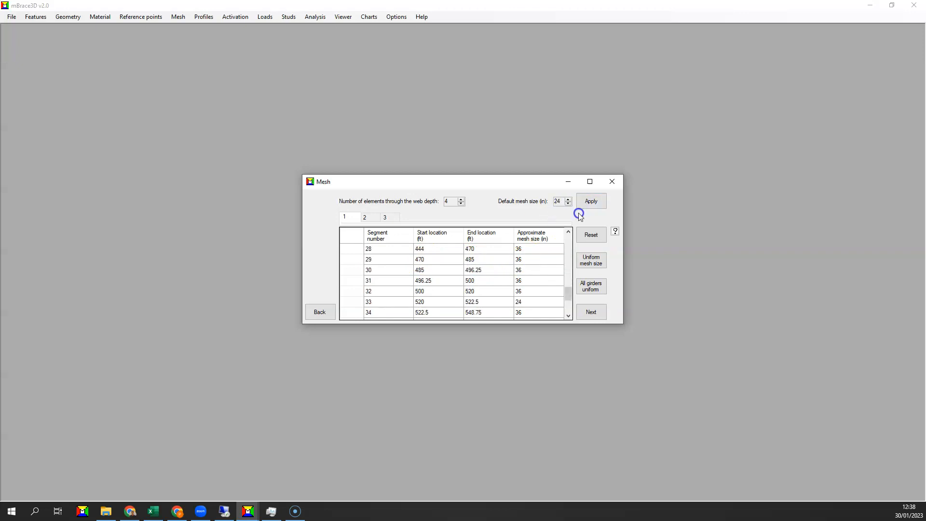
scroll(537, 285, up, 2)
scroll(536, 285, down, 2)
scroll(537, 286, up, 8)
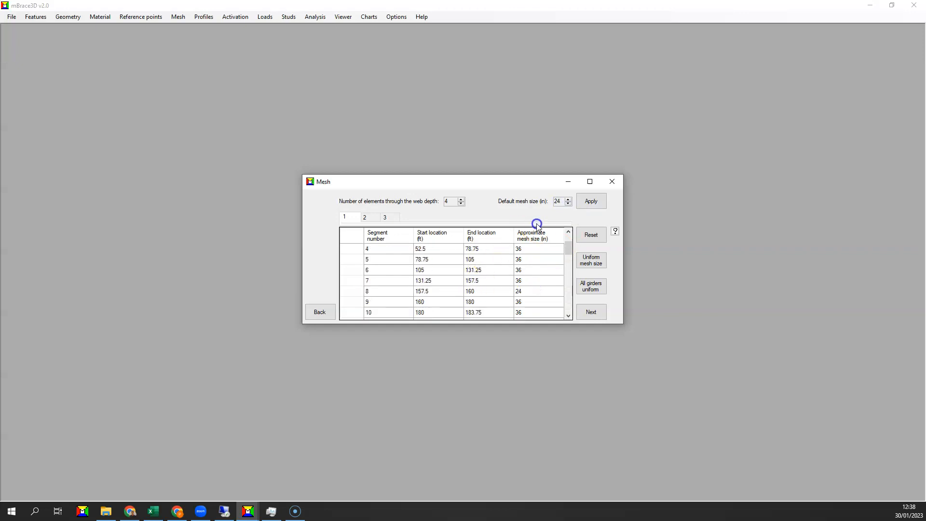
click(377, 220)
click(391, 217)
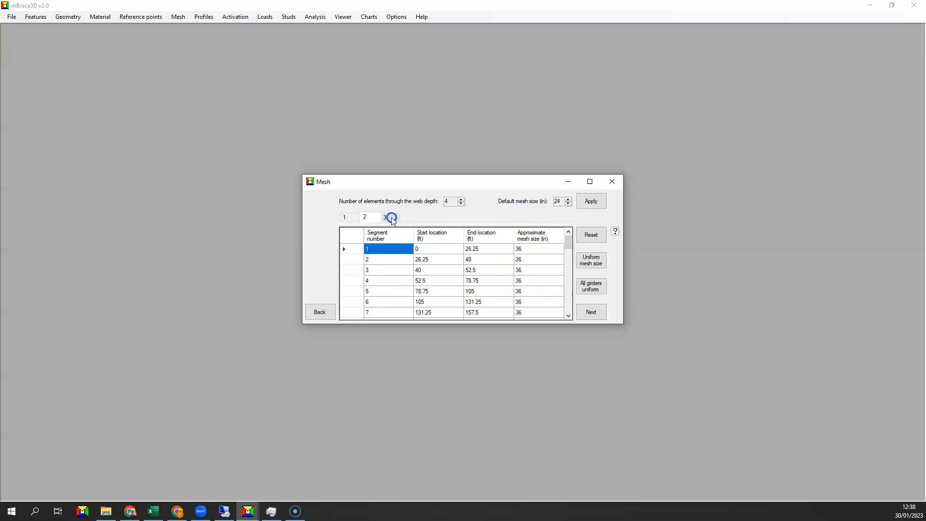
click(584, 313)
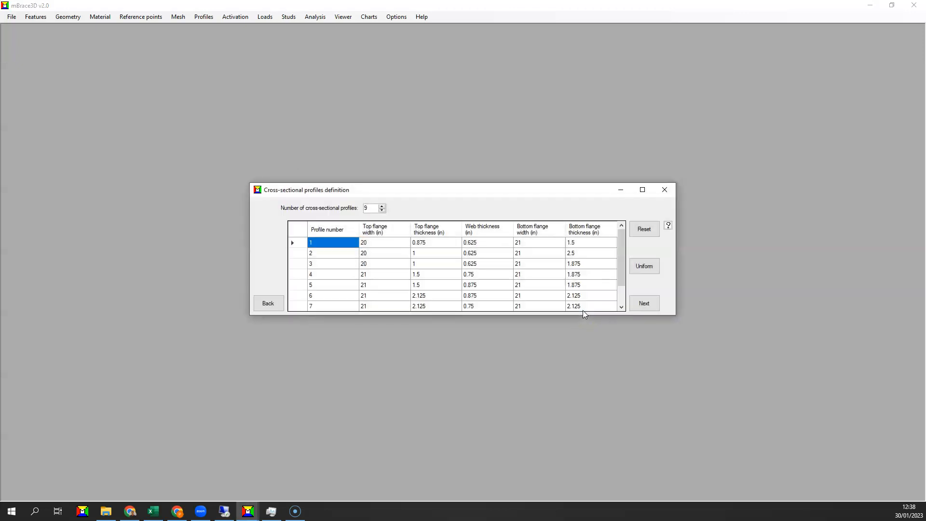
Review the cross-sectional profile definitions and their dimension help diagram, continuing to the profile assignation
drag(621, 254, 621, 271)
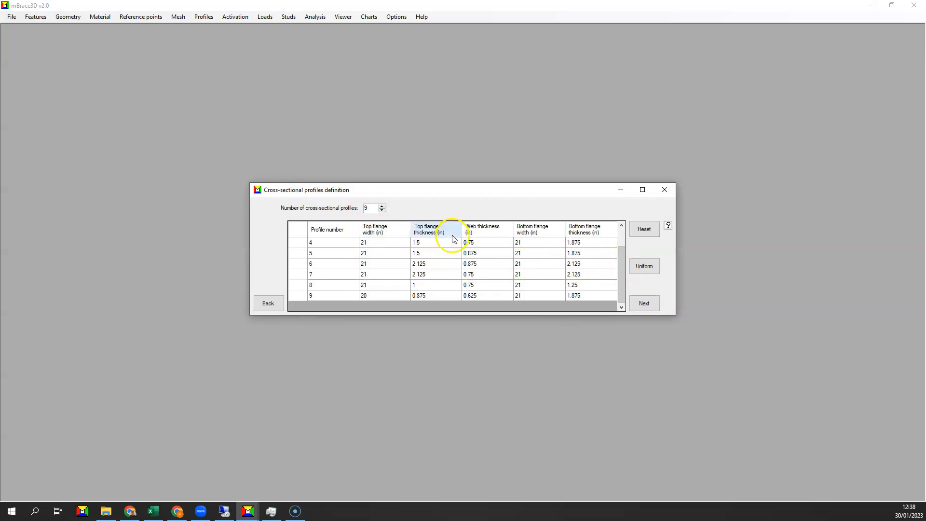
click(669, 226)
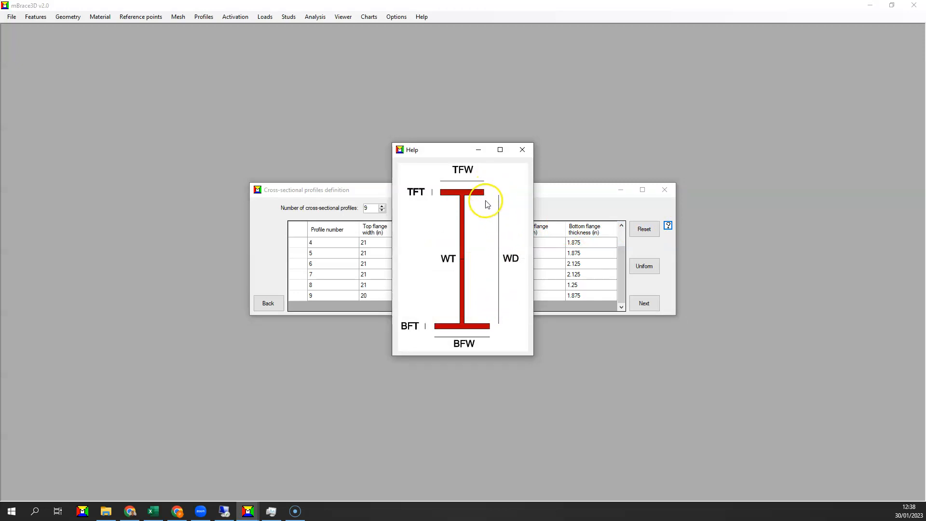
click(522, 154)
click(388, 231)
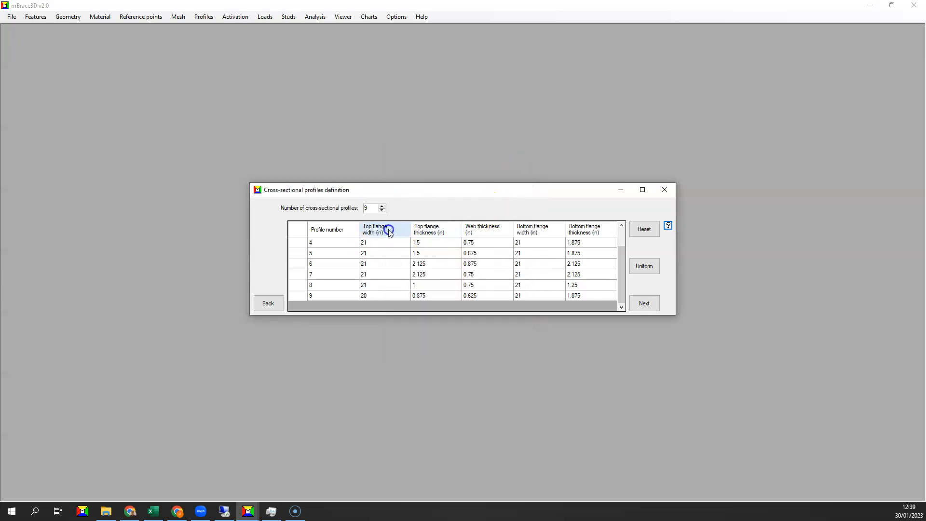
click(510, 234)
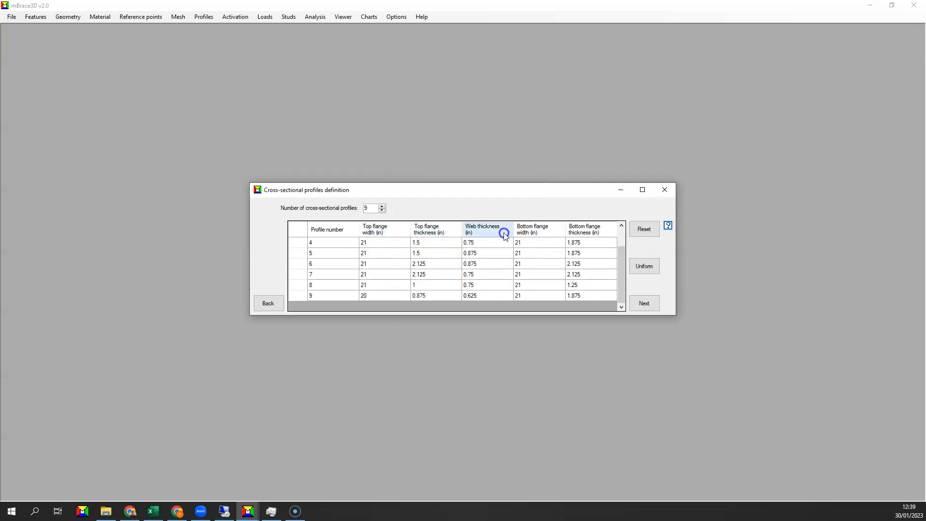
click(645, 304)
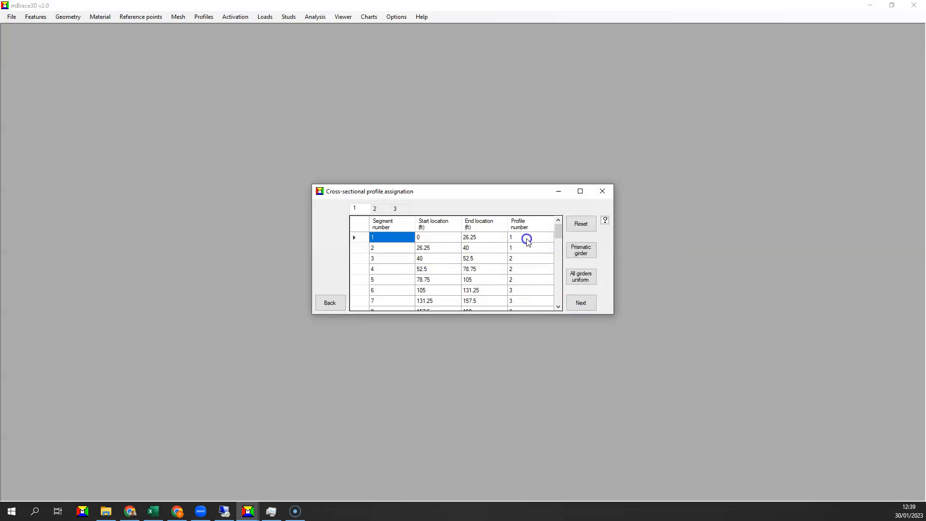
Review the profile numbers assigned to the segments of all three girders, continuing to the elevation input
scroll(526, 240, down, 2)
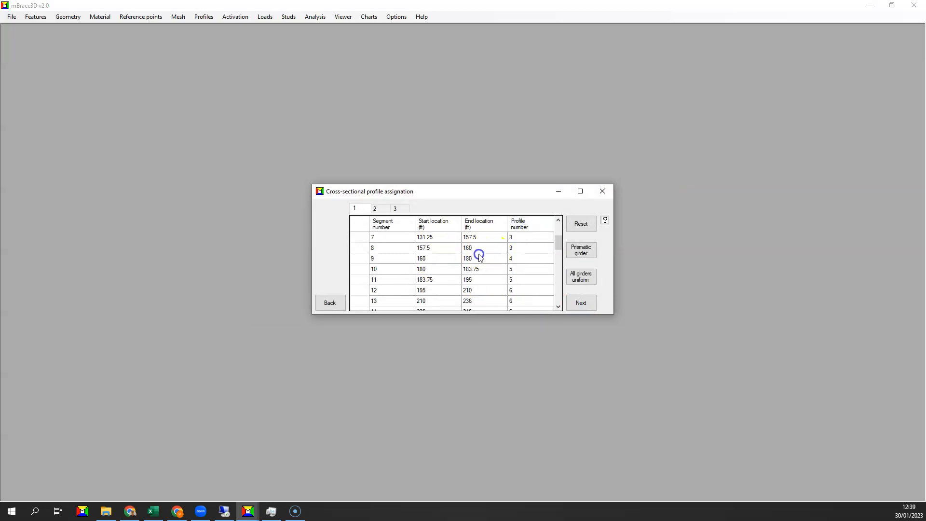
scroll(432, 269, down, 6)
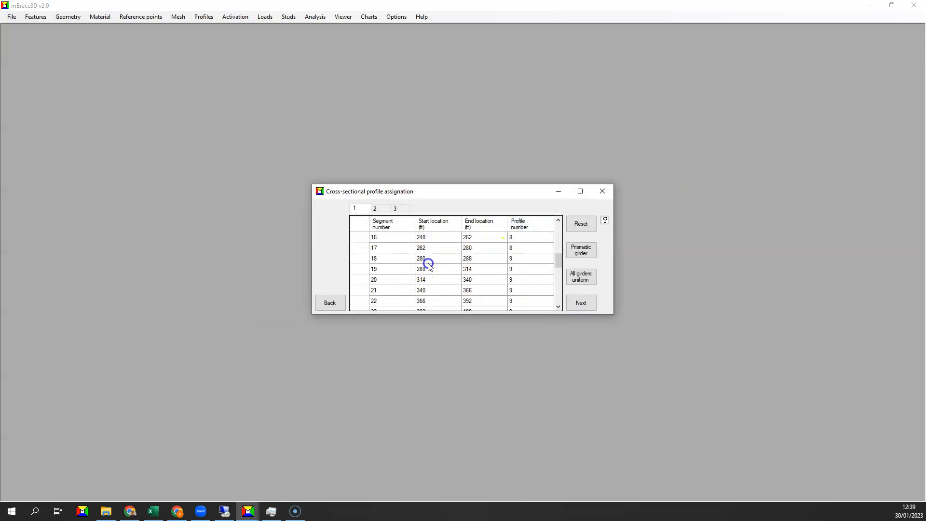
scroll(429, 267, down, 3)
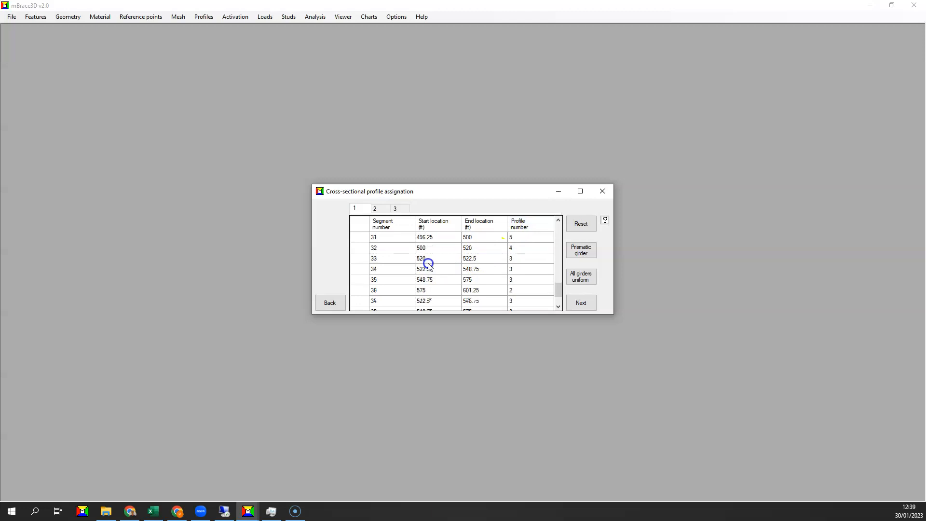
click(372, 209)
click(395, 209)
scroll(490, 269, down, 1)
scroll(490, 269, down, 7)
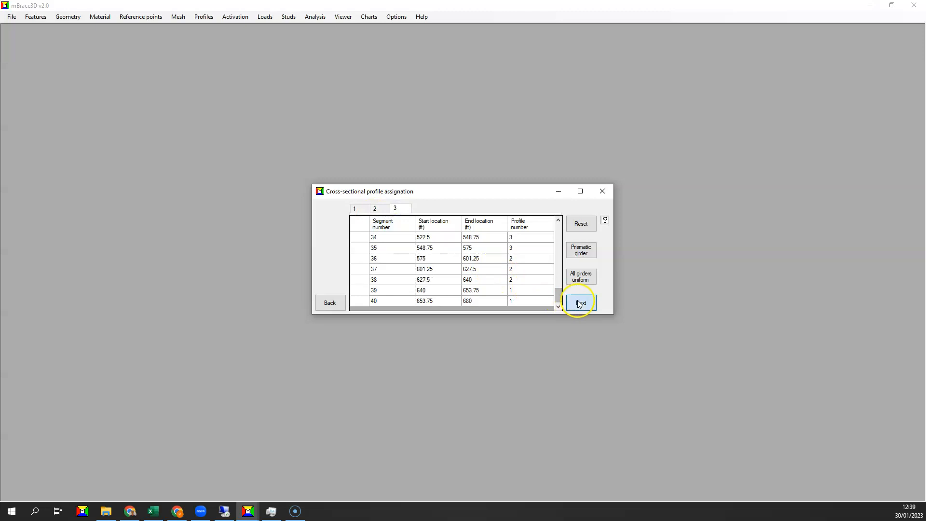
click(580, 302)
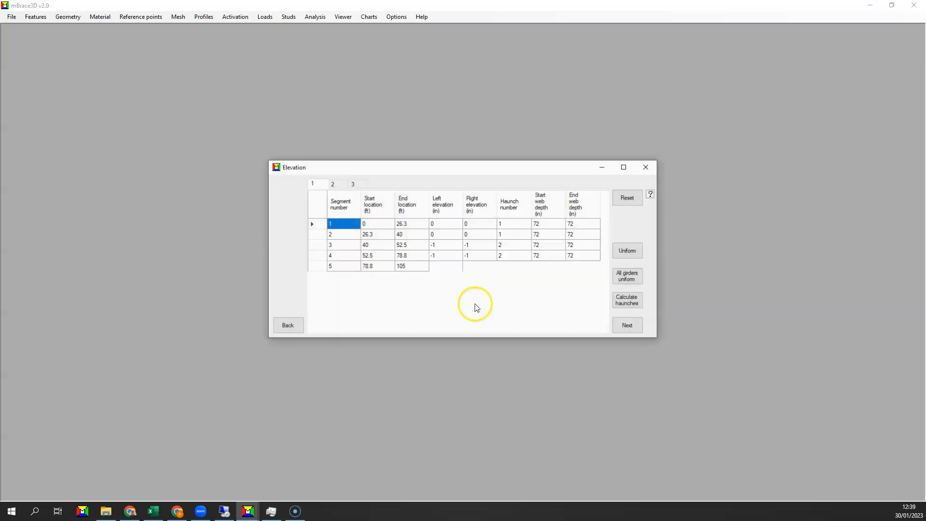
Study the help diagram for haunch numbering, web depths and elevation sign, and return to the elevation table
click(651, 198)
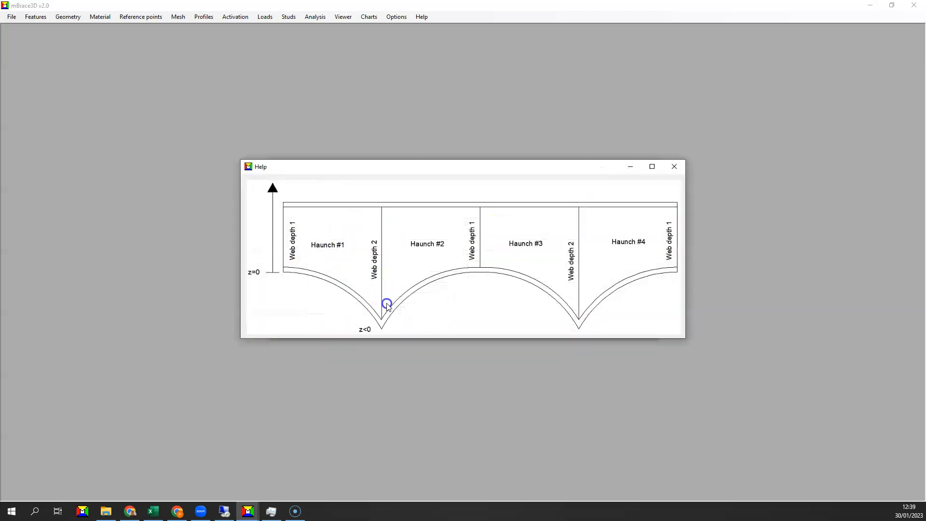
click(448, 275)
click(676, 168)
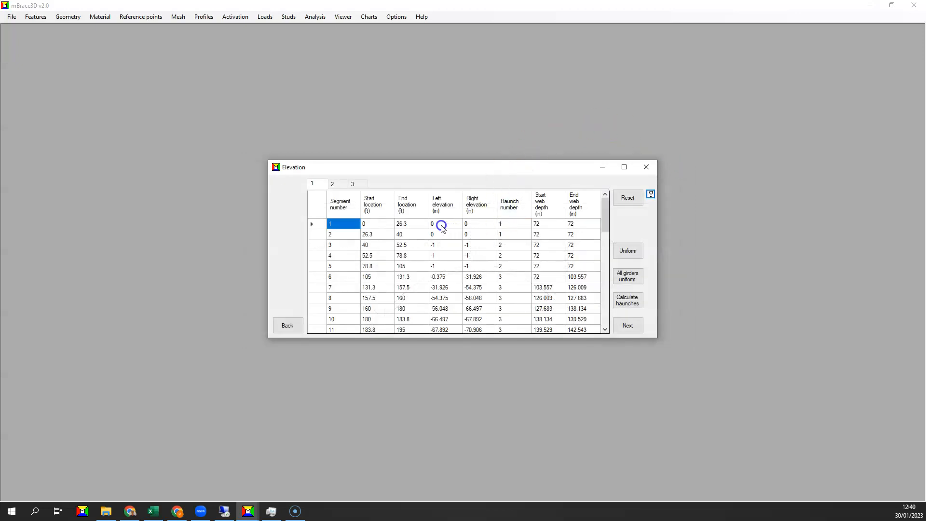
Re-enter the right elevation of girder 1's first segment as 0 in, reducing the table to haunch end values
click(472, 226)
click(470, 226)
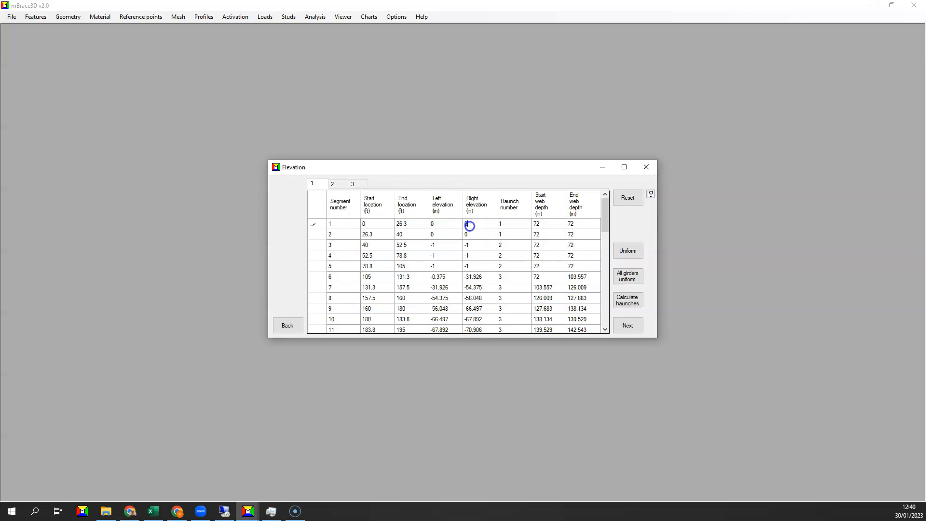
key(Return)
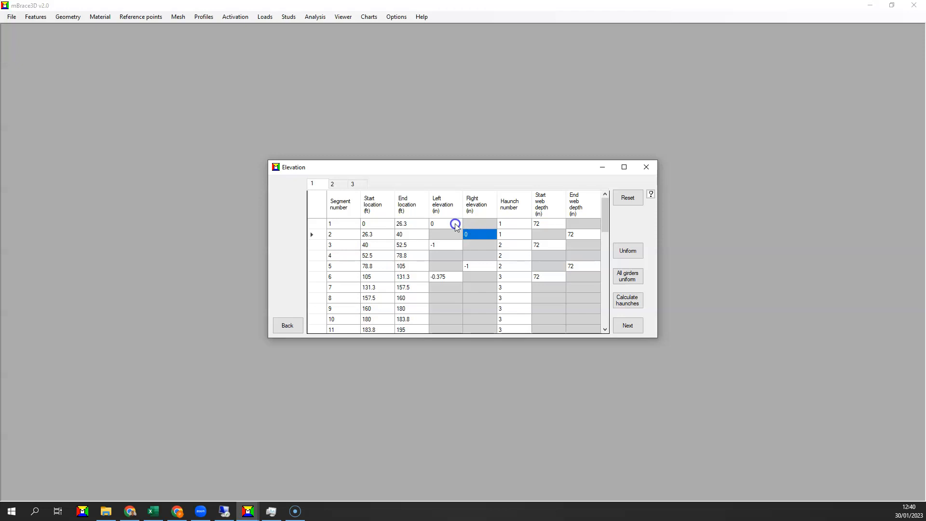
Examine the start and end elevations and web depths of haunches 1 and 2 in girder 1, up to haunch 3's start location
click(540, 224)
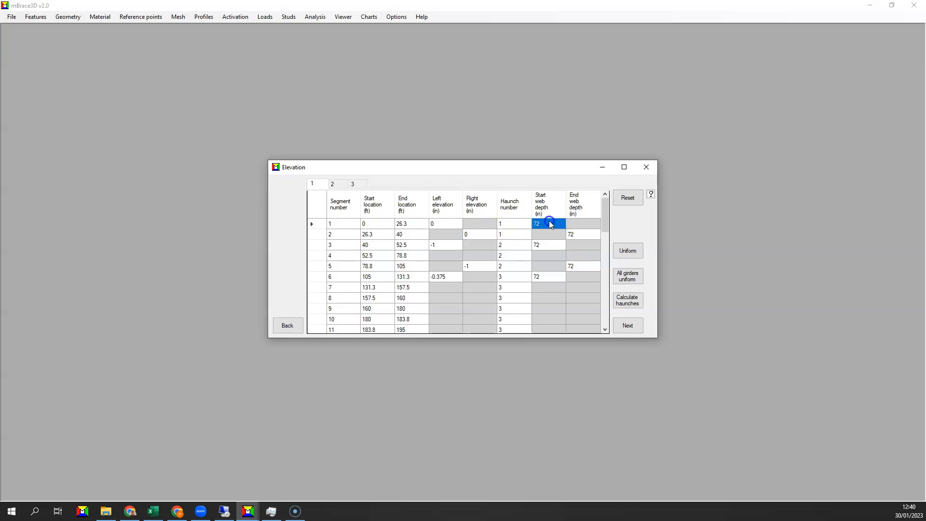
click(553, 282)
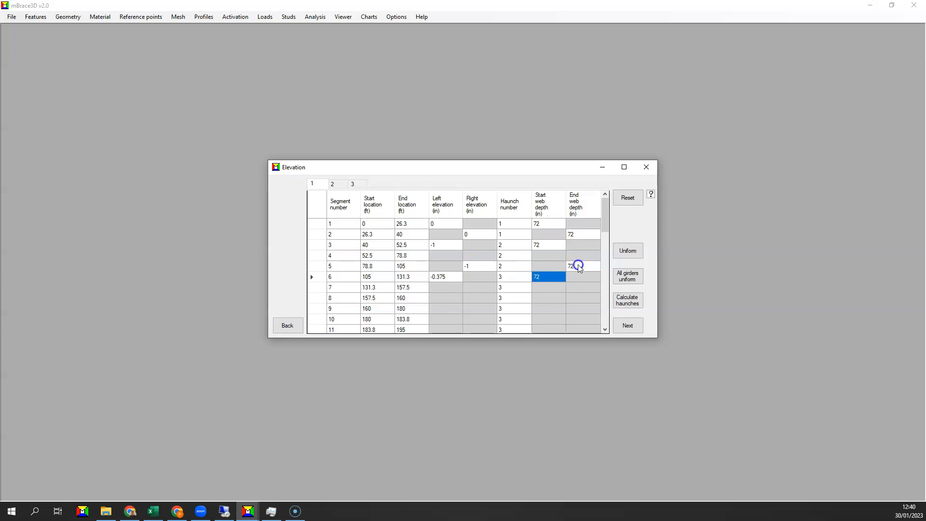
click(578, 266)
click(461, 249)
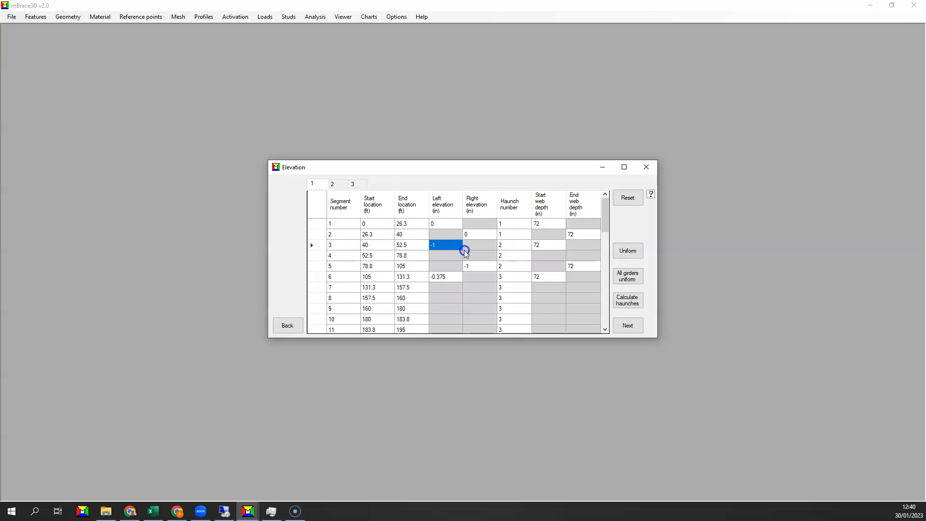
click(471, 265)
click(445, 246)
click(476, 266)
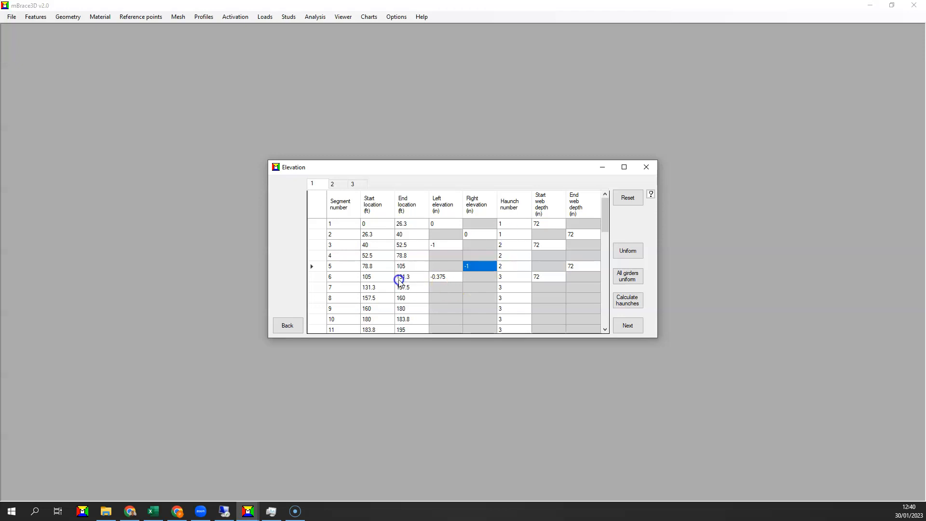
click(379, 277)
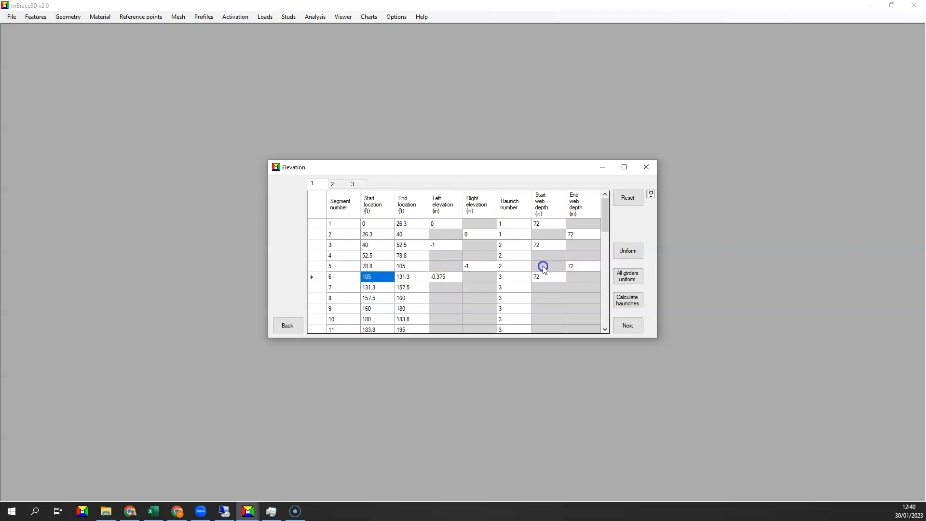
Examine the segment ranges, end elevations and web depths of haunches 3 and 4 in girder 1
scroll(542, 265, down, 1)
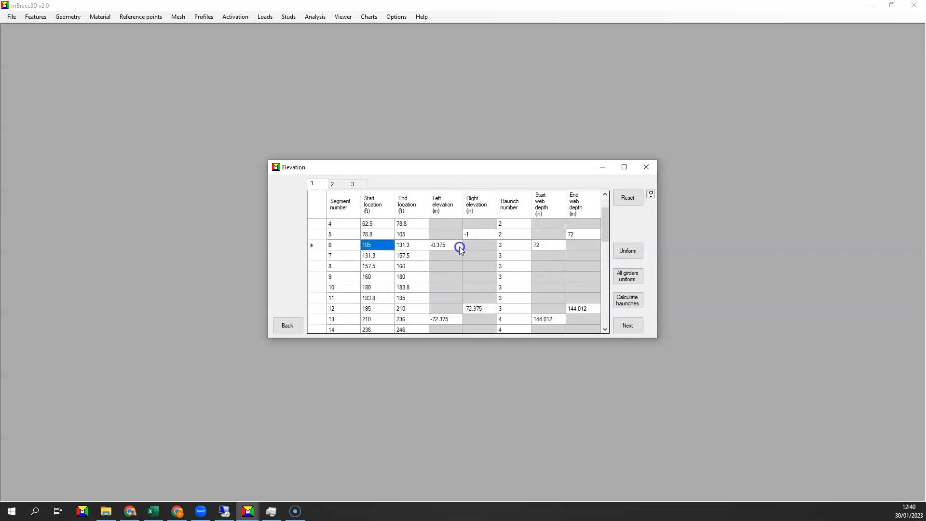
click(503, 248)
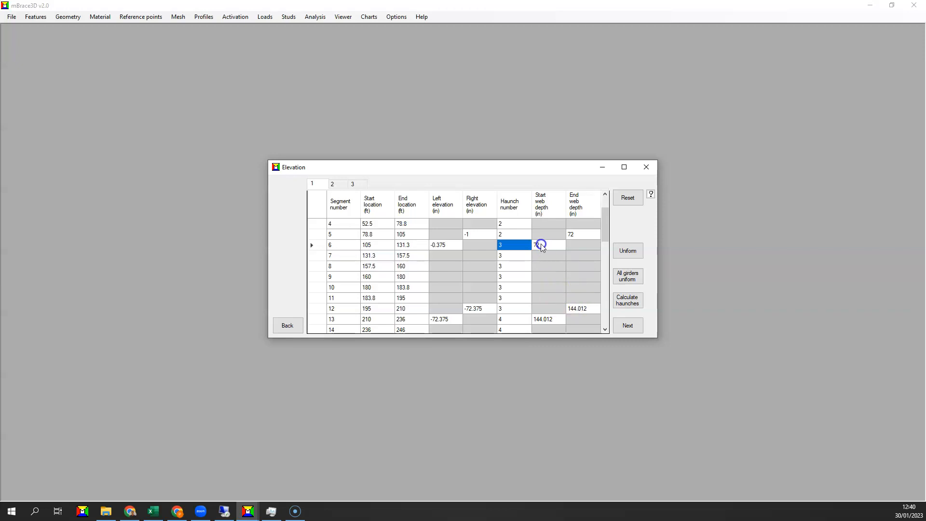
click(483, 309)
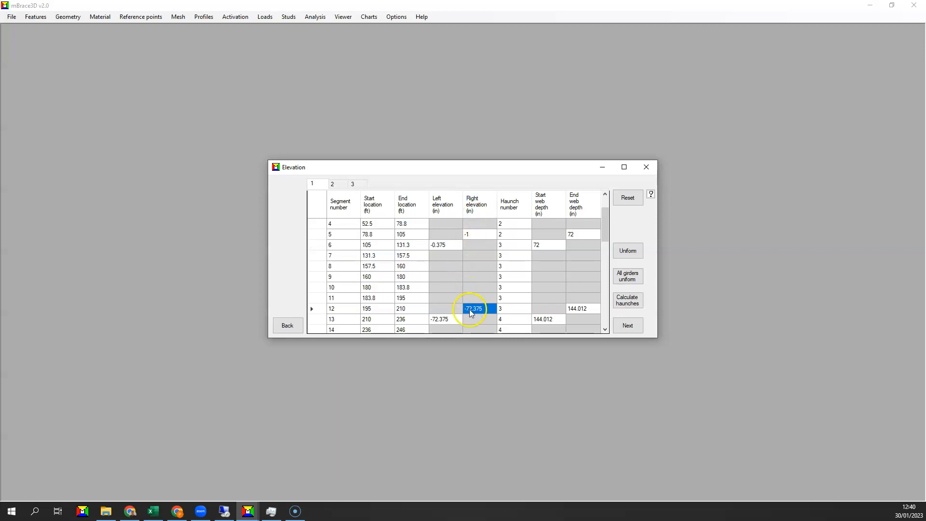
scroll(528, 298, down, 1)
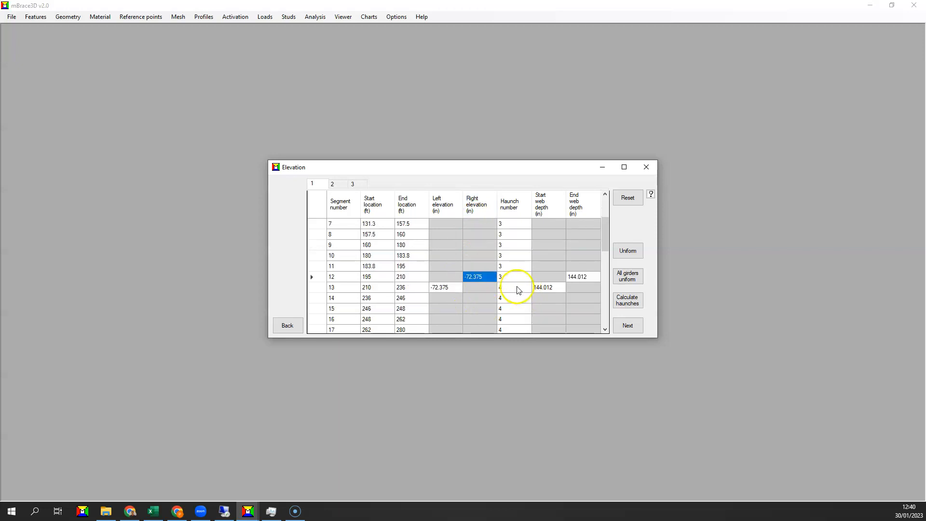
click(518, 290)
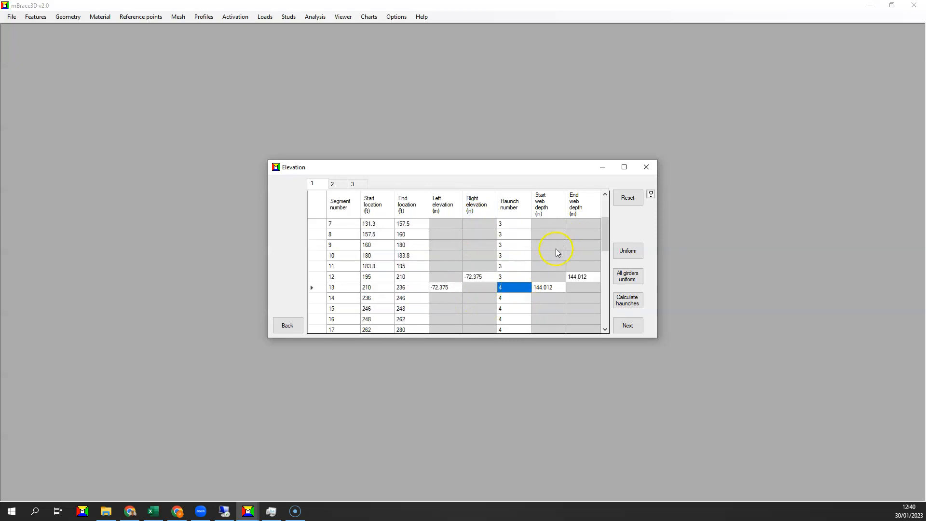
scroll(511, 296, down, 1)
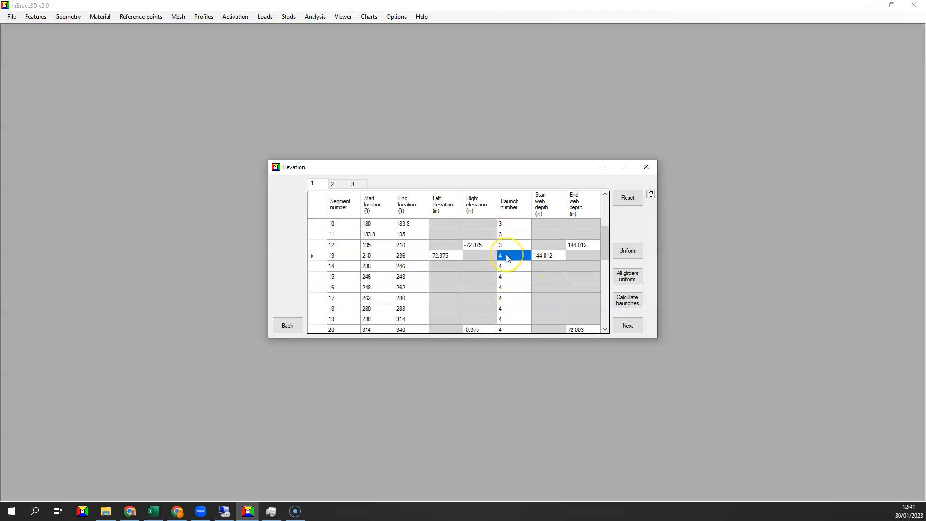
scroll(508, 258, down, 1)
click(475, 299)
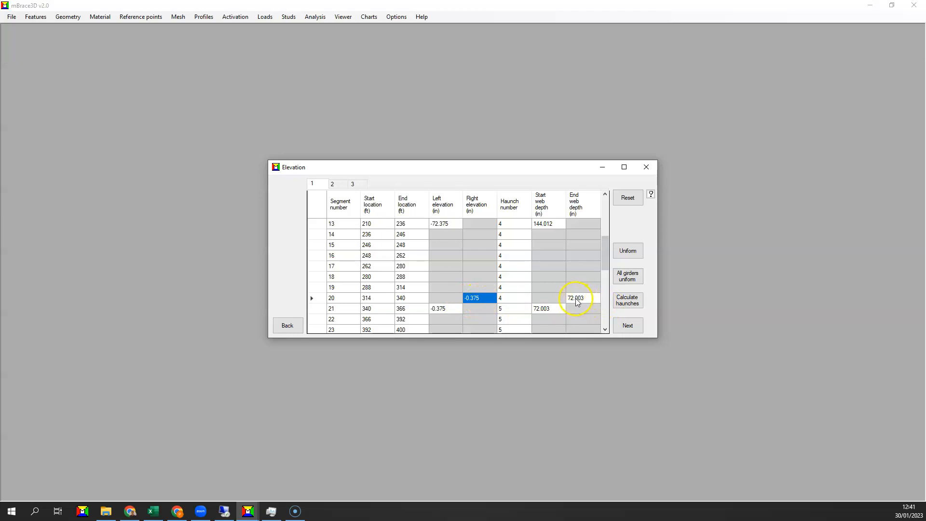
Examine the end elevations and web depths of haunches 5 to 8 in girder 1, and recheck the haunch numbering along the girder
scroll(579, 299, down, 2)
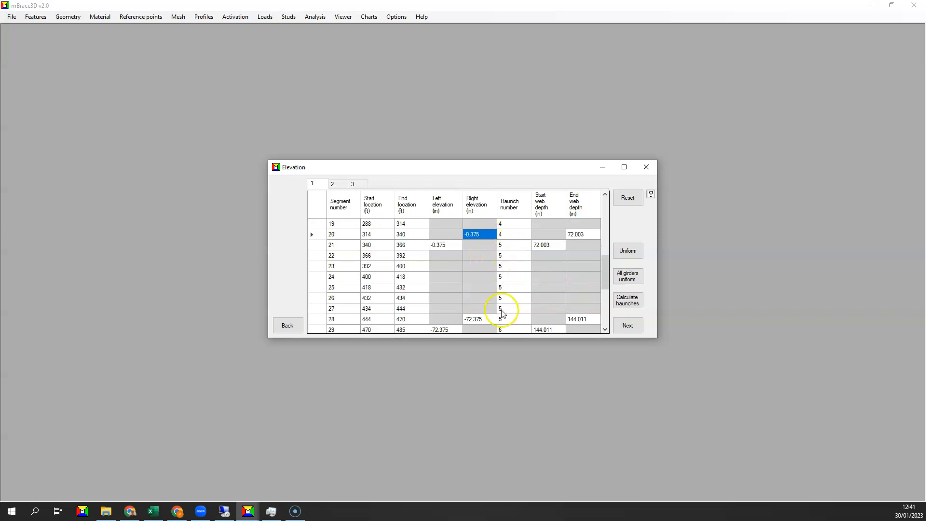
click(475, 319)
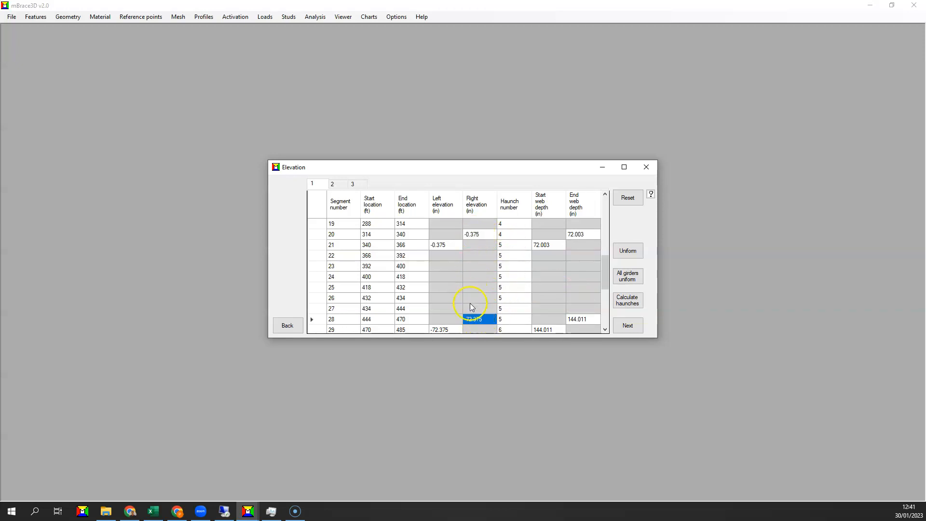
scroll(521, 313, down, 1)
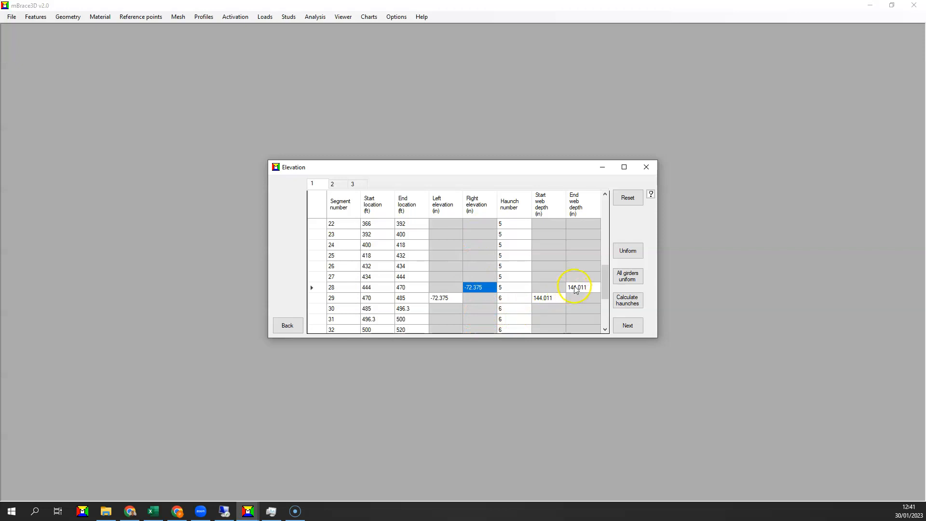
click(575, 287)
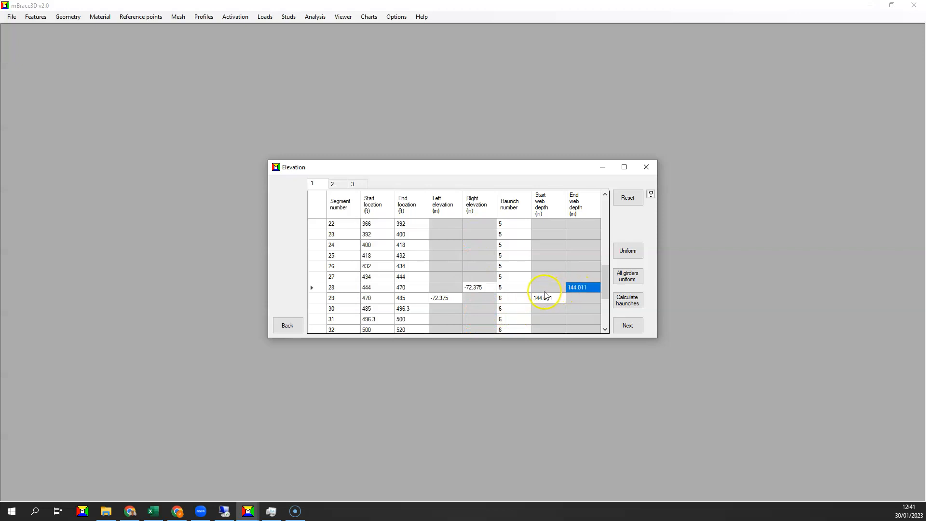
scroll(522, 299, down, 1)
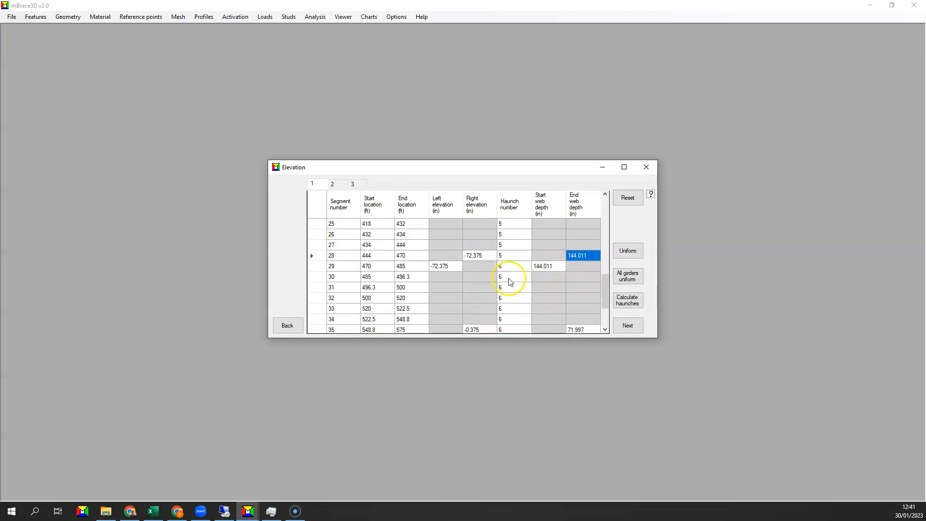
scroll(511, 281, down, 1)
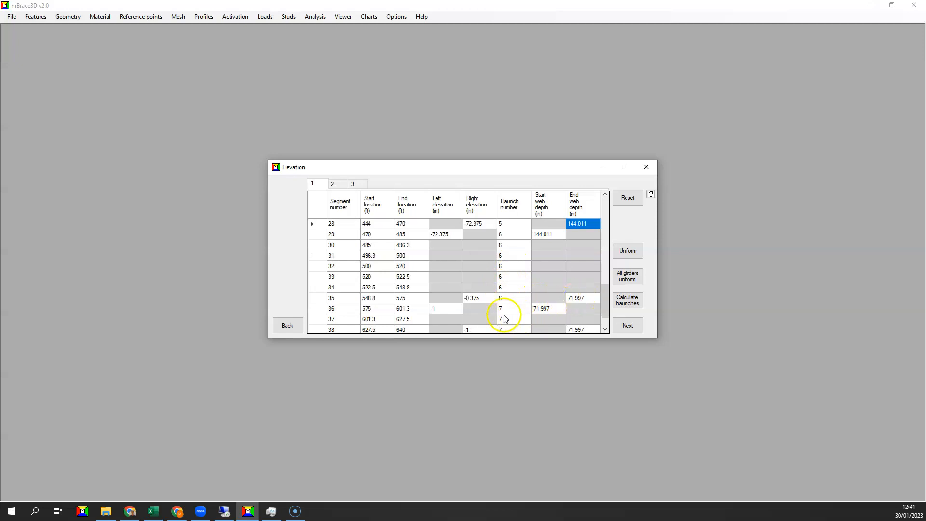
scroll(502, 314, down, 1)
click(446, 276)
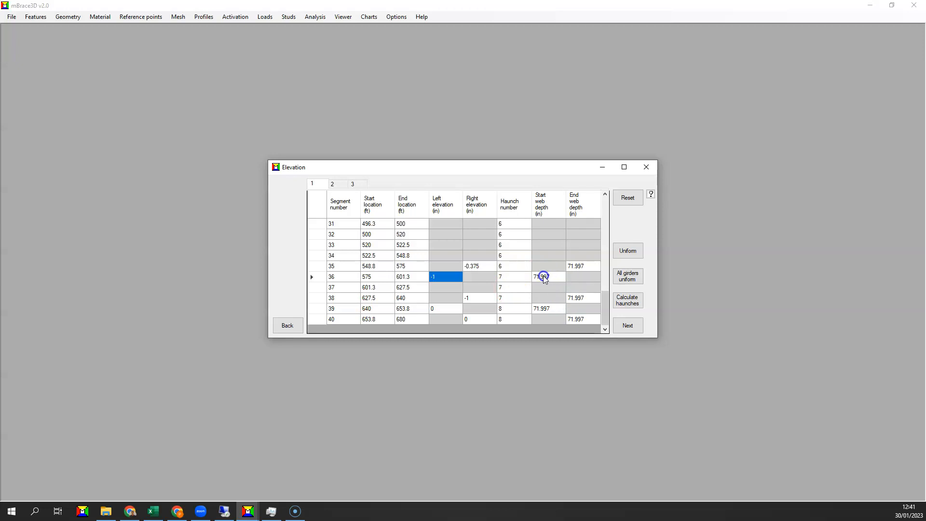
scroll(517, 296, up, 10)
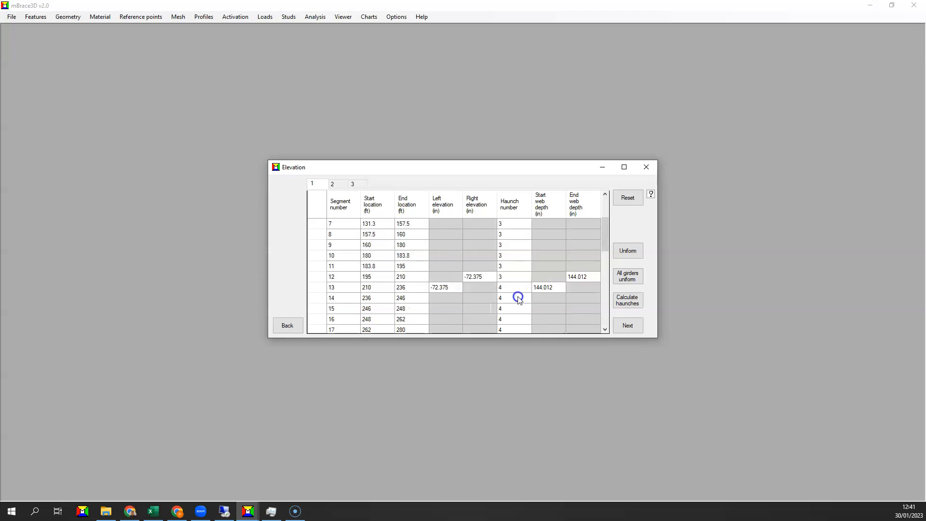
scroll(519, 298, down, 5)
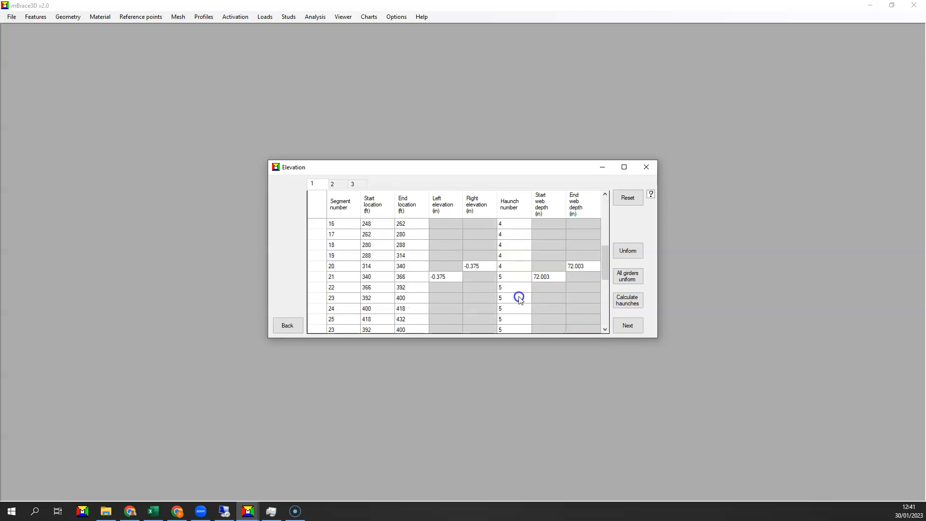
scroll(522, 297, down, 5)
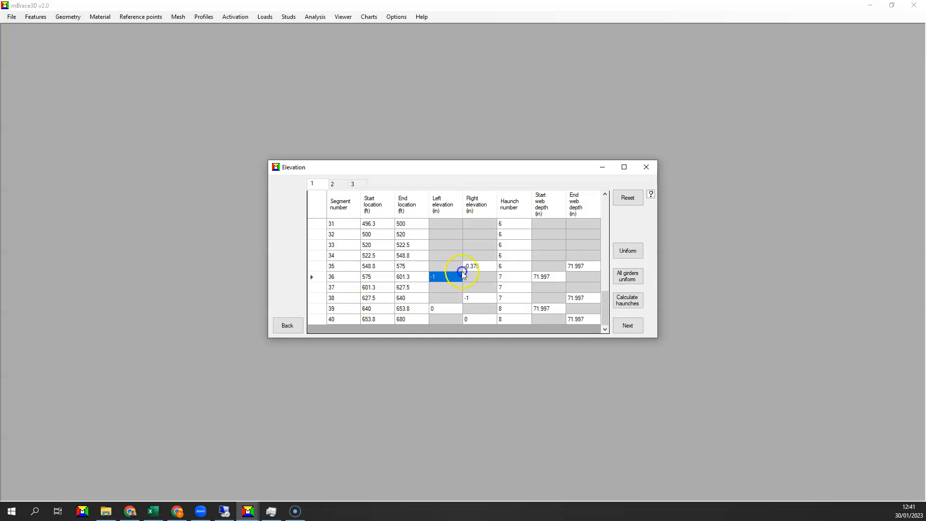
Calculate the haunches' intermediate elevations and web depths, and compare the filled table with the haunch help diagram
click(620, 300)
scroll(552, 297, up, 3)
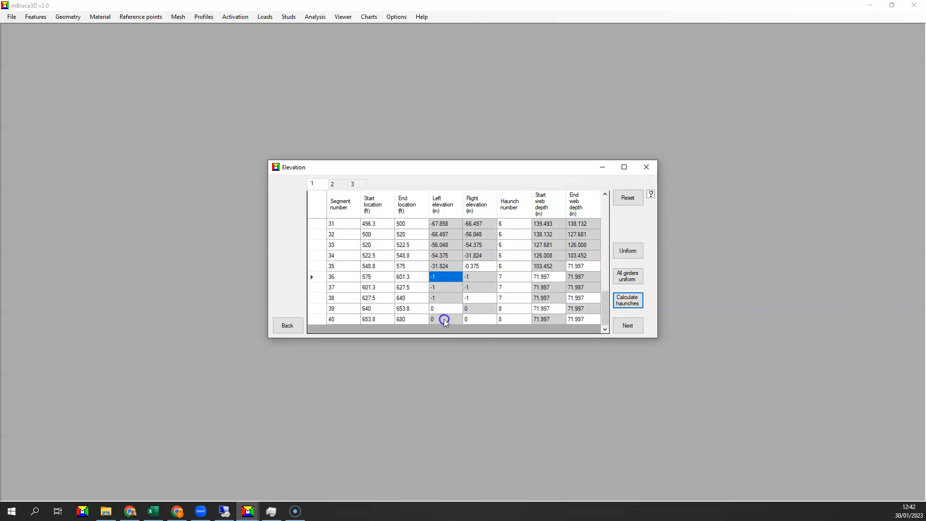
scroll(484, 297, up, 1)
scroll(484, 296, up, 3)
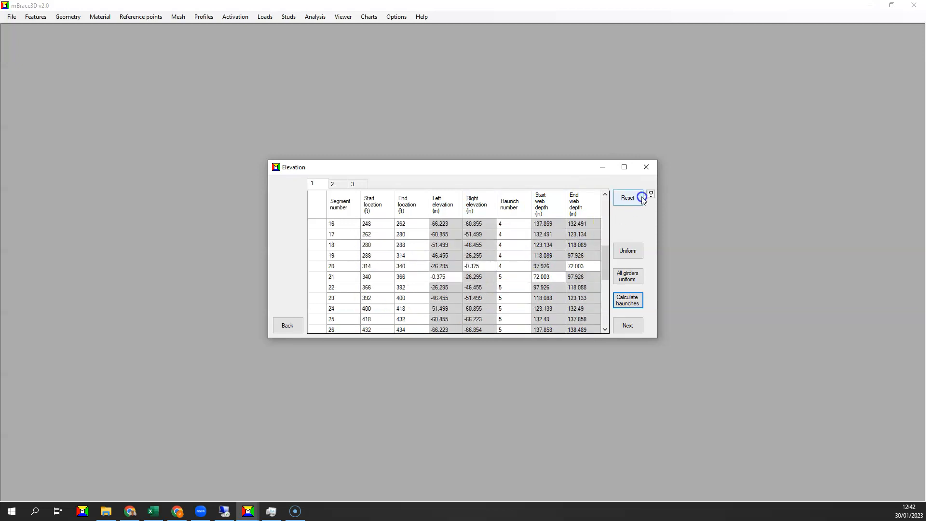
click(651, 194)
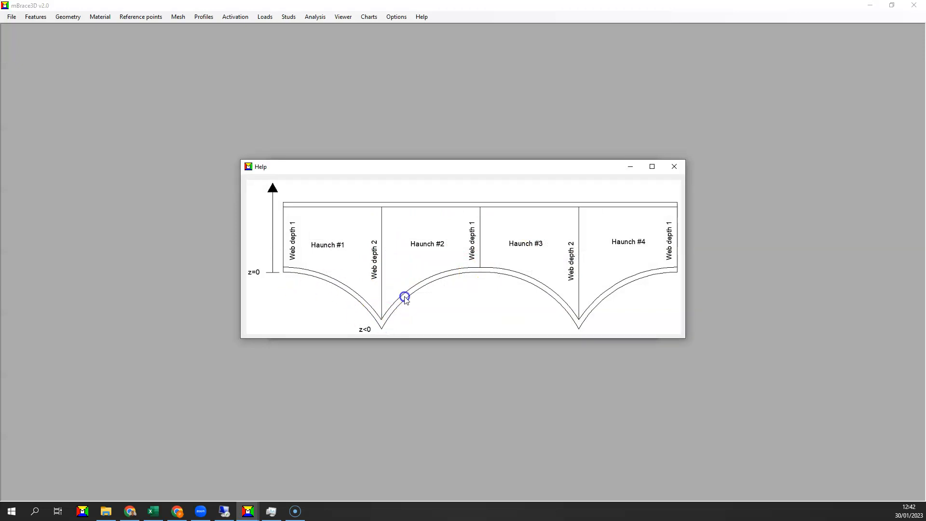
click(675, 166)
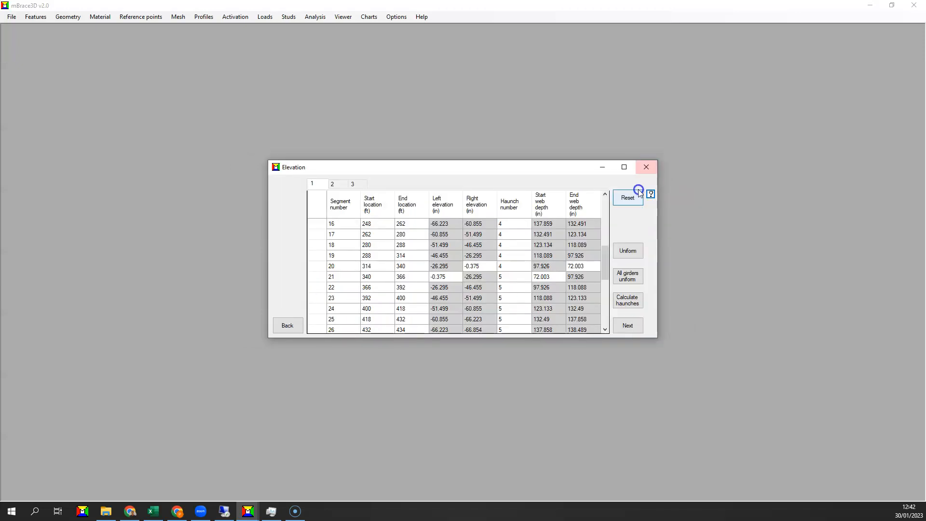
Close the elevation table and examine the girders' start and end locations in steps 1 and 2 of the erection sequence
click(647, 165)
click(243, 16)
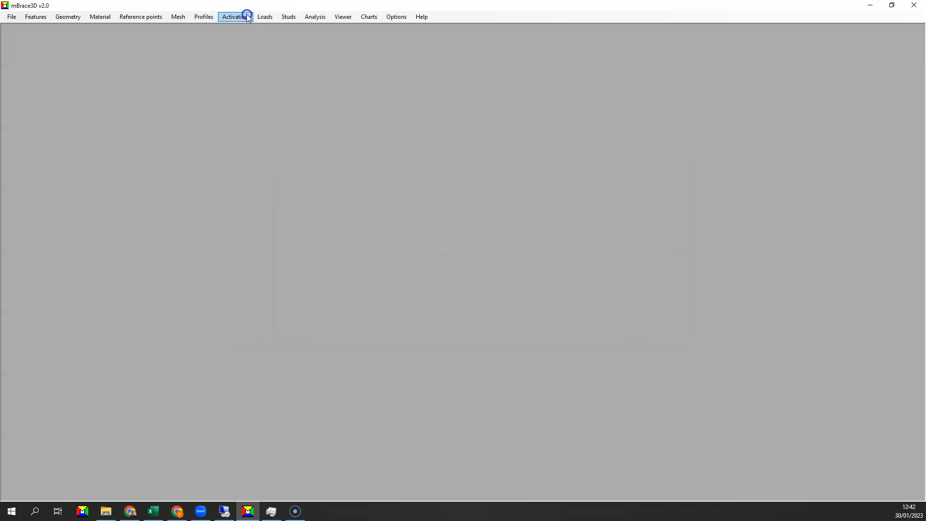
click(245, 27)
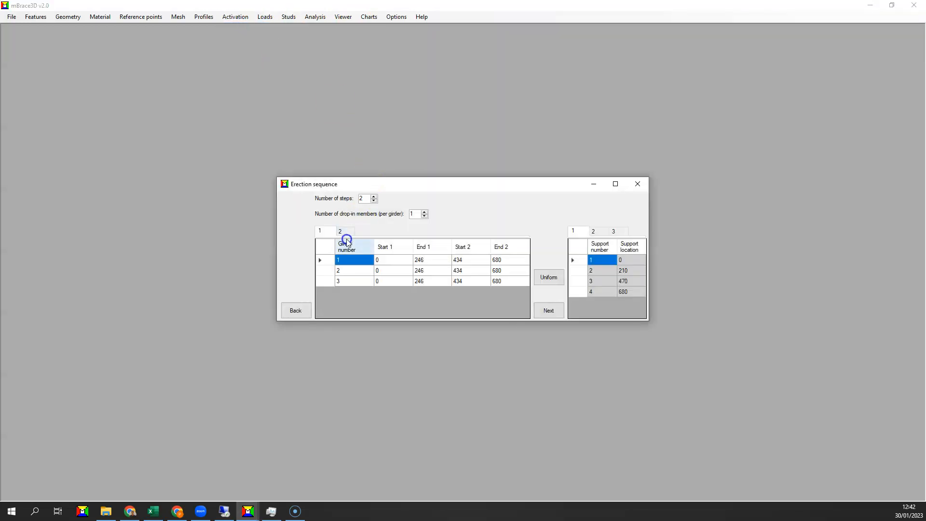
click(428, 261)
drag(440, 263, 459, 261)
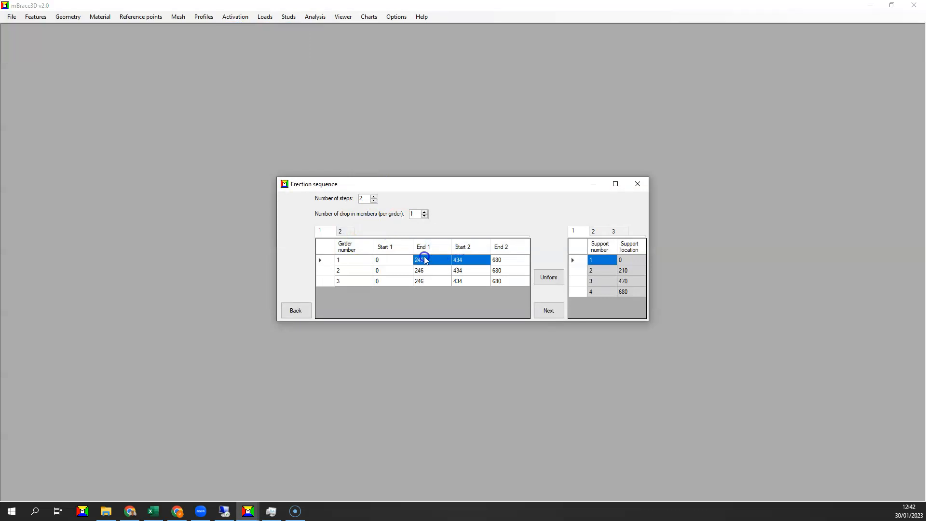
click(345, 235)
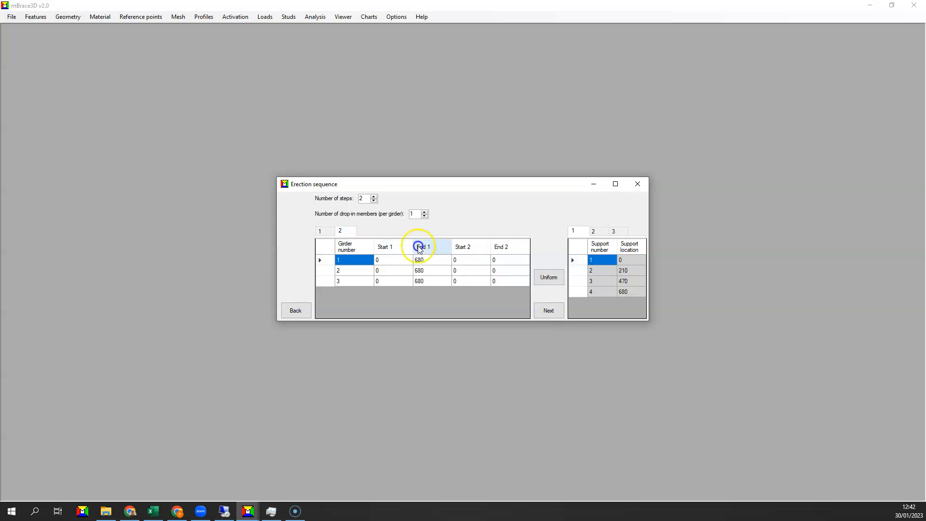
drag(393, 260, 420, 280)
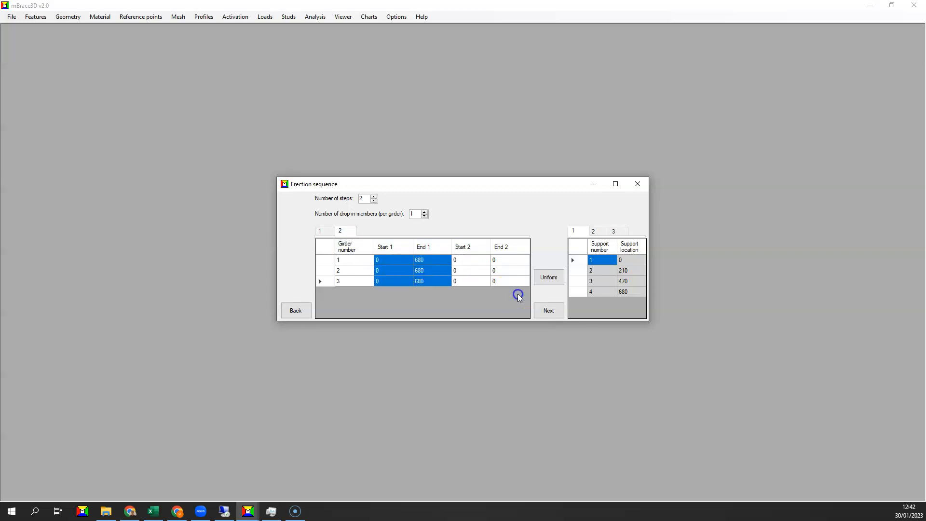
Examine the activation steps of the first set of cross-frames along the bridge, down to the ones beyond the drop-in segment
click(548, 310)
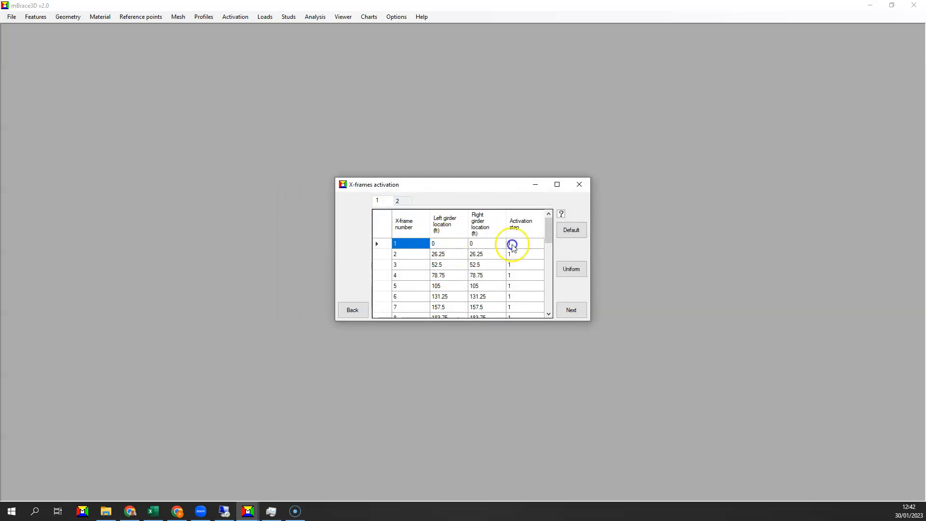
drag(549, 237, 549, 263)
click(524, 266)
scroll(524, 267, down, 2)
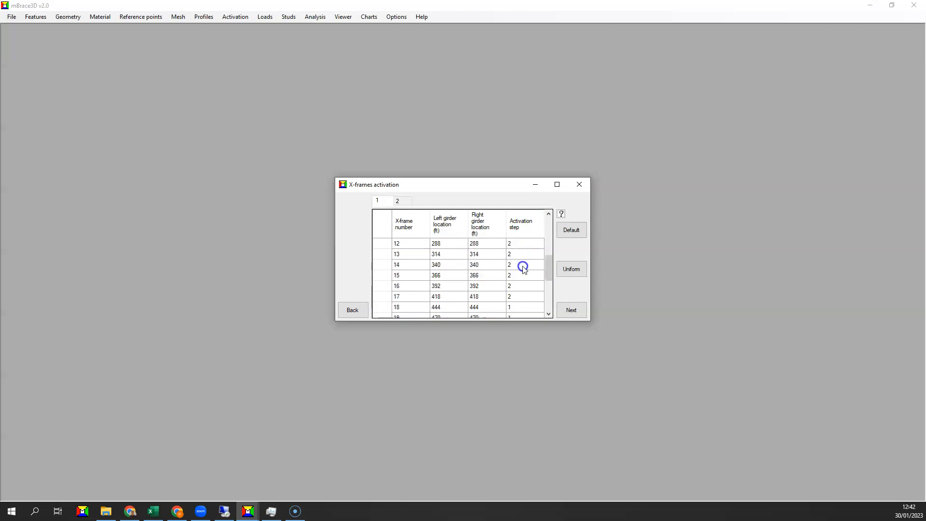
scroll(524, 267, up, 2)
scroll(523, 267, down, 1)
scroll(523, 267, down, 1)
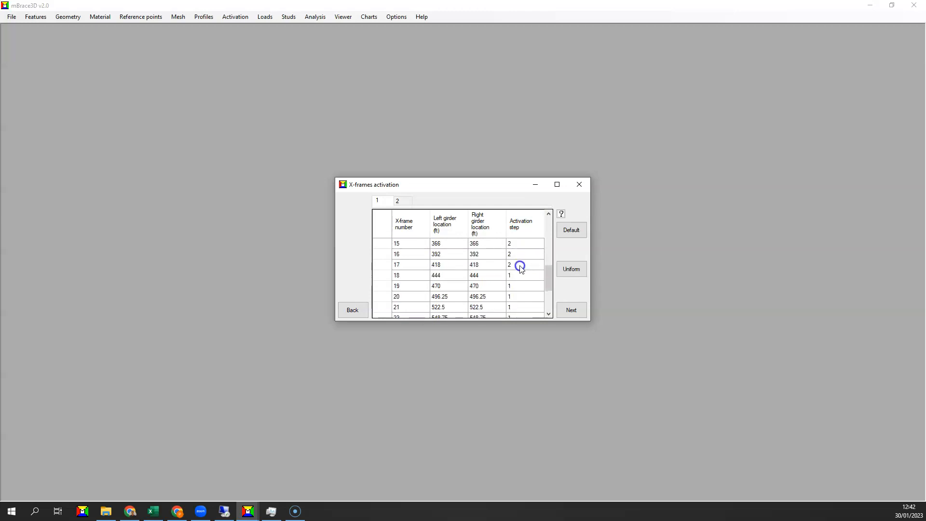
Recheck the cross-frames activated in the drop-in region up to number 17, and compare them with the second set's activation steps
scroll(519, 269, up, 2)
click(405, 267)
scroll(405, 268, down, 2)
click(407, 269)
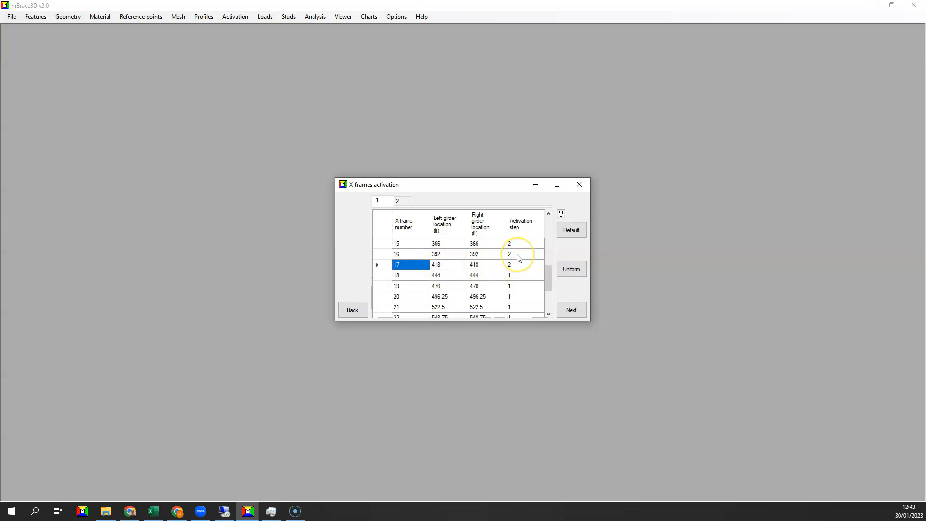
scroll(519, 259, up, 1)
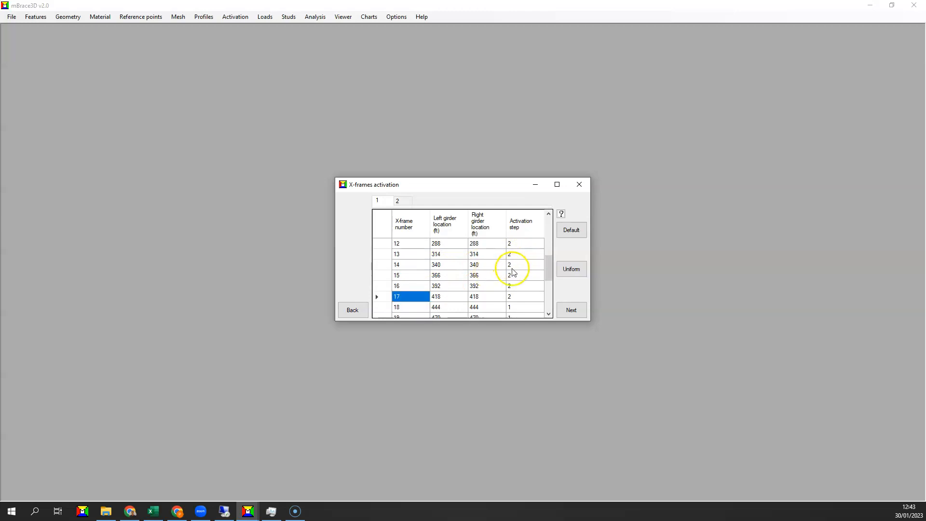
click(401, 200)
scroll(526, 283, down, 3)
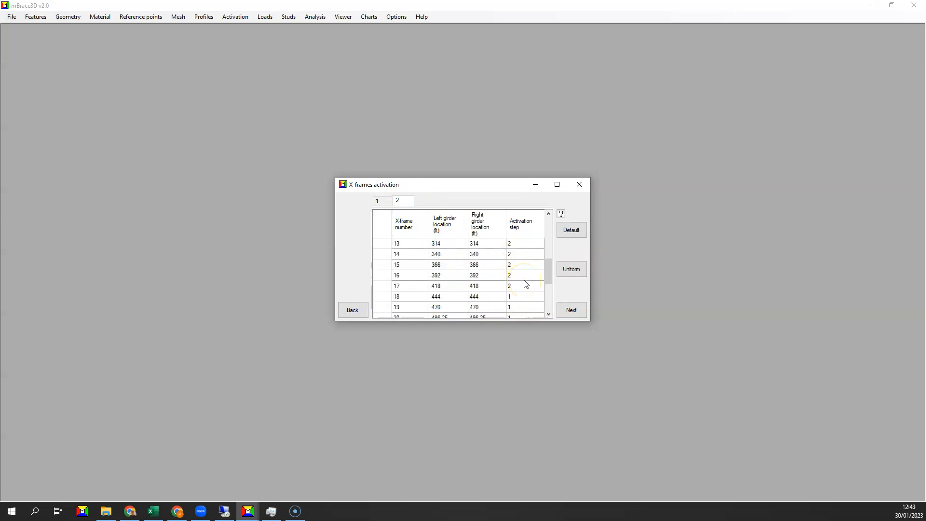
Review the eigensolver run flags and lambda limits for both steps, and close the run dialog without starting the analysis
click(562, 313)
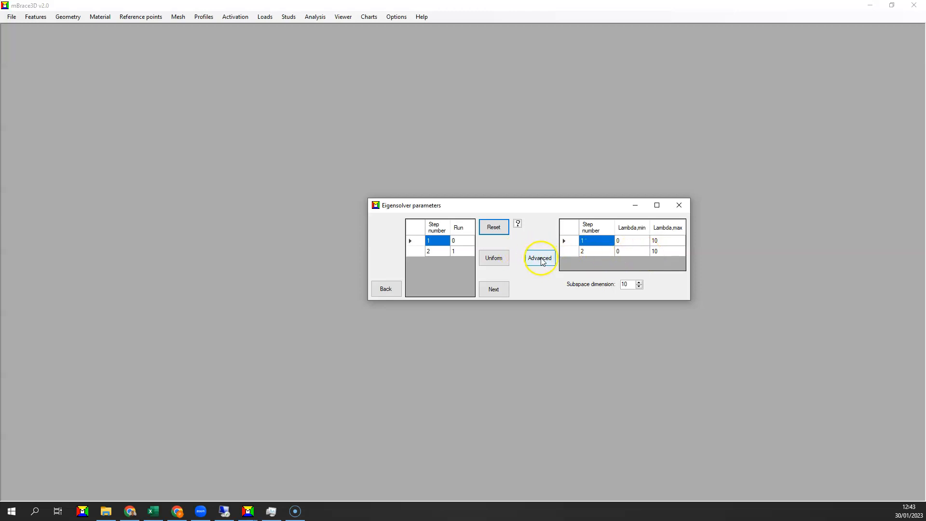
click(490, 289)
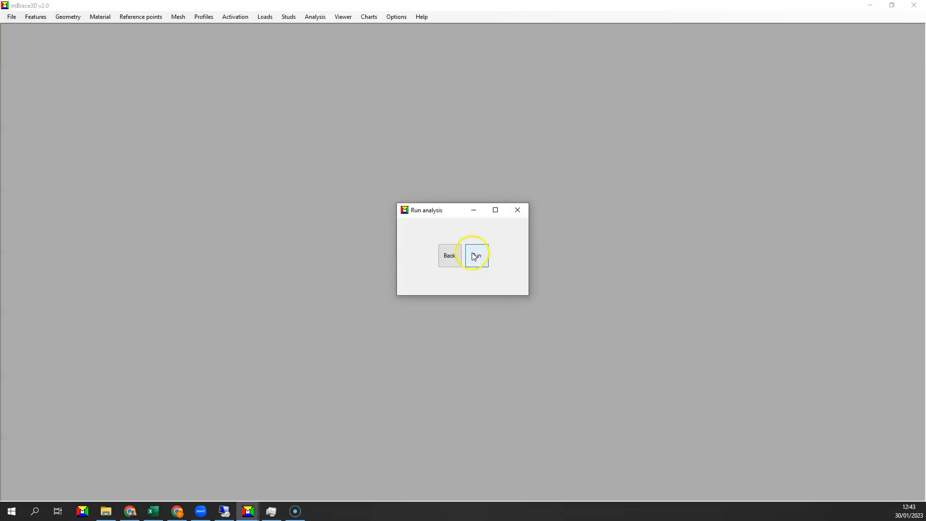
click(517, 210)
Open the 3D viewer and display the whole bridge geometry for erection step 1
click(344, 17)
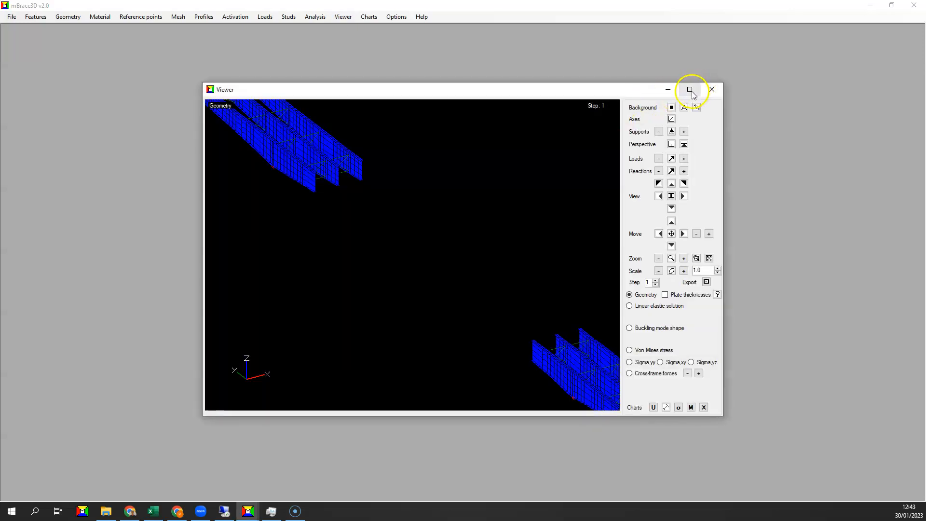
click(690, 90)
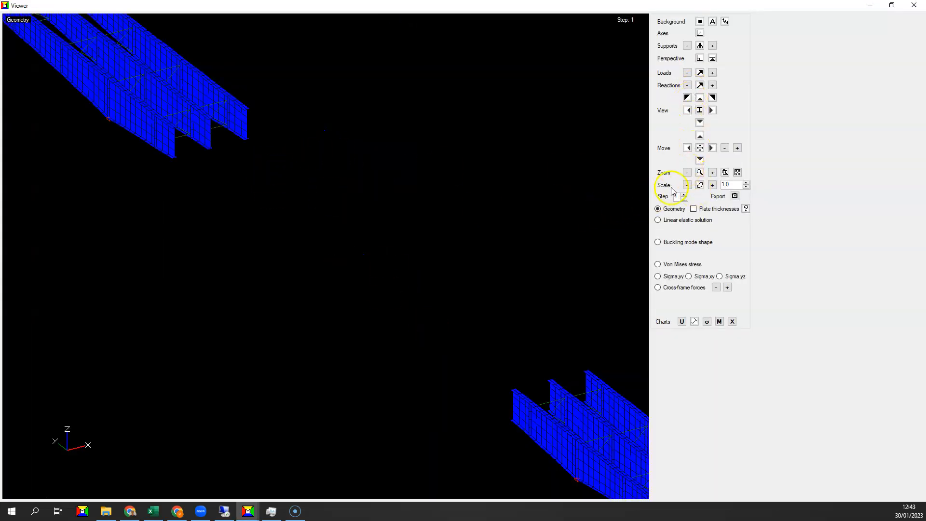
click(687, 173)
click(687, 172)
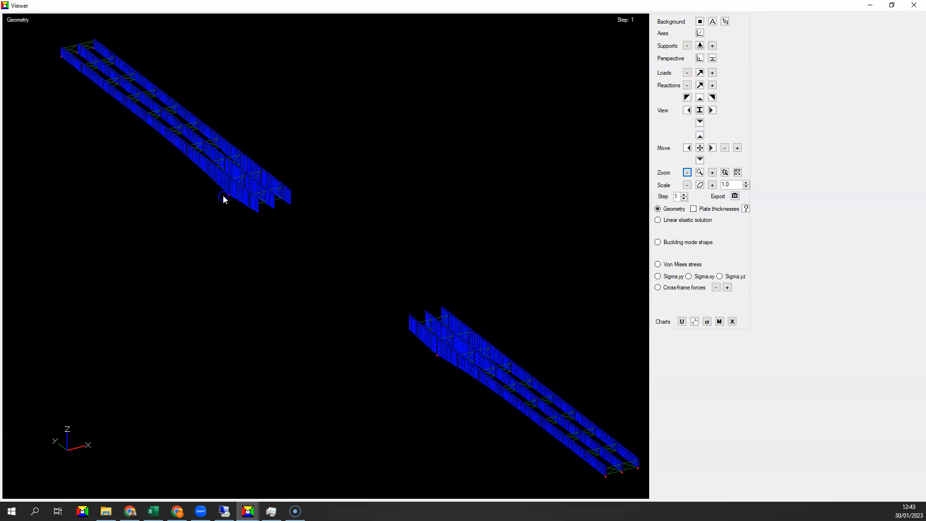
Color the geometry by plate thickness and check the colors against the thickness legend
click(694, 211)
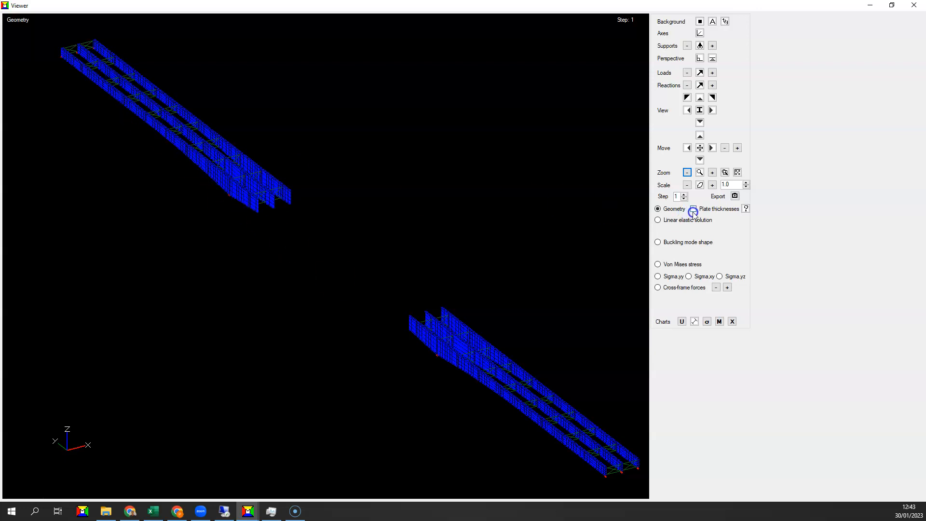
click(746, 209)
drag(438, 210, 464, 154)
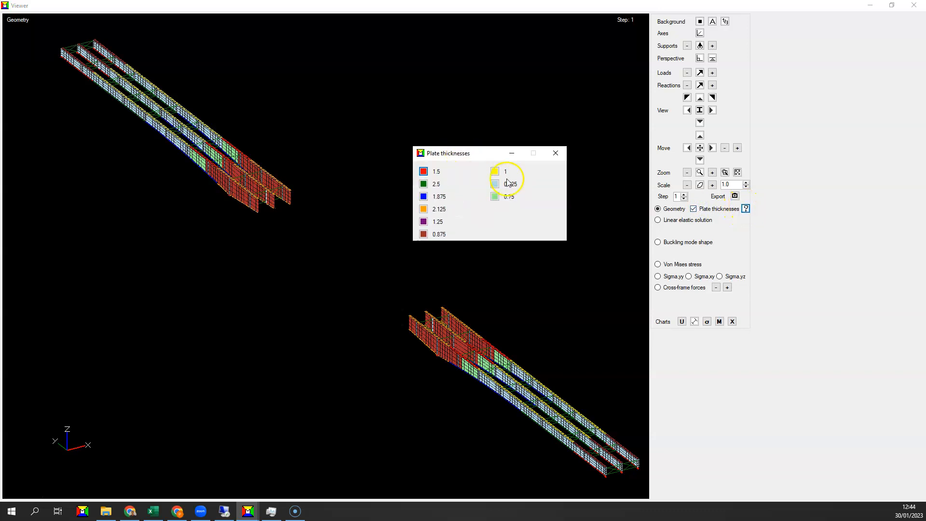
click(555, 154)
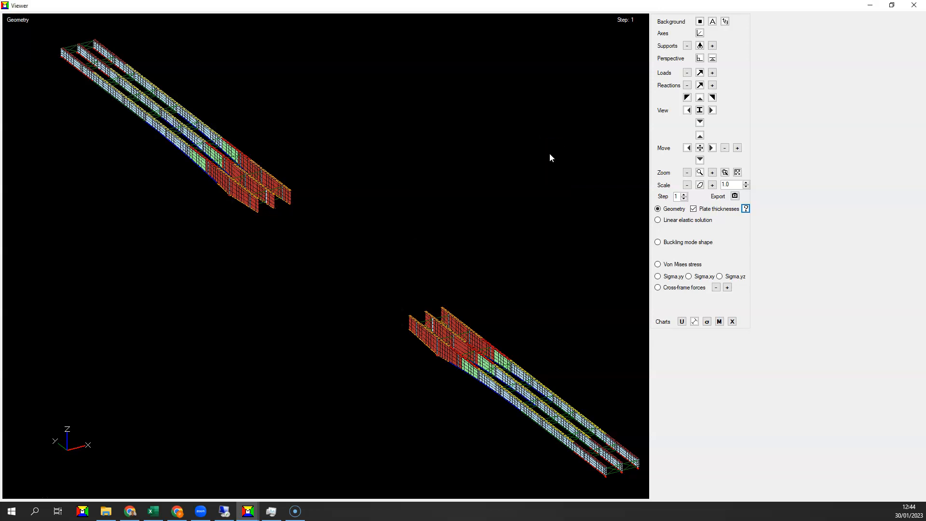
Display the linear elastic displacements for step 2 and show the enlarged reaction values at the supports
click(658, 220)
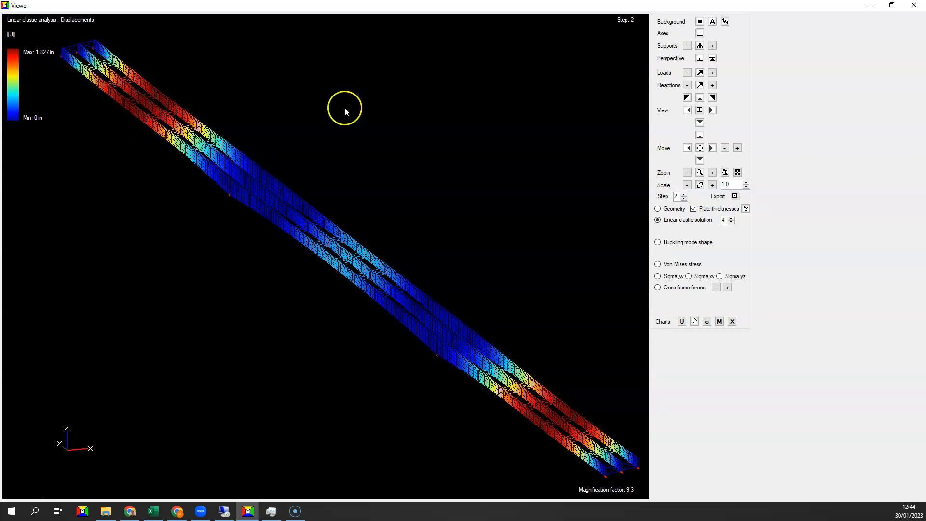
click(701, 86)
click(713, 86)
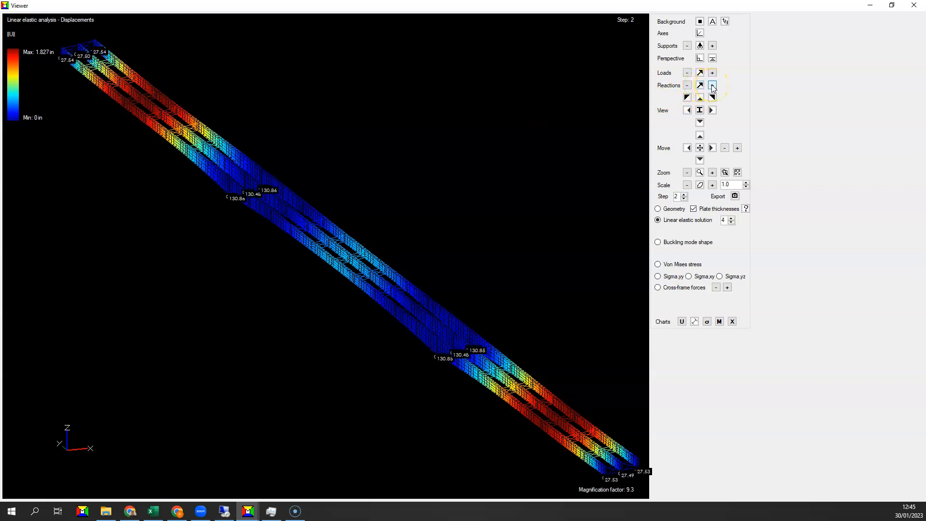
click(713, 85)
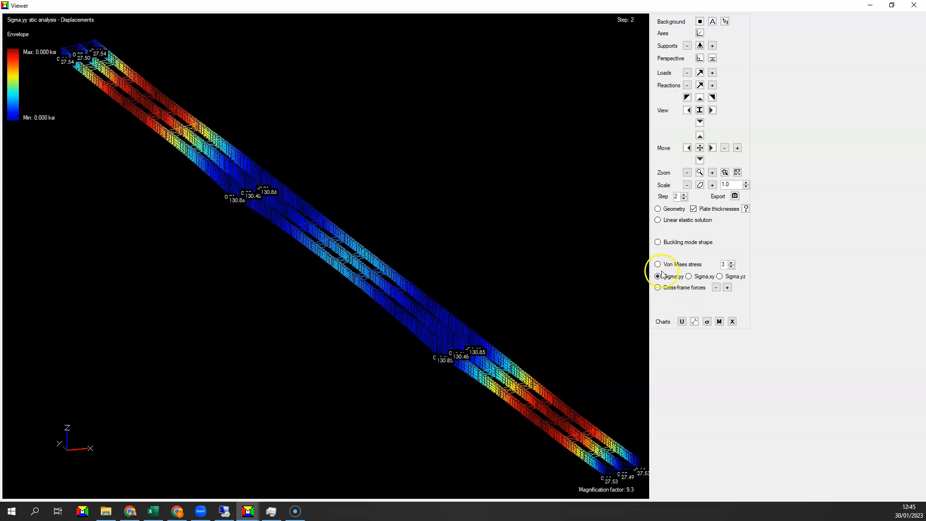
Show the step 2 Sigma.yy stress contours on the top face
click(732, 267)
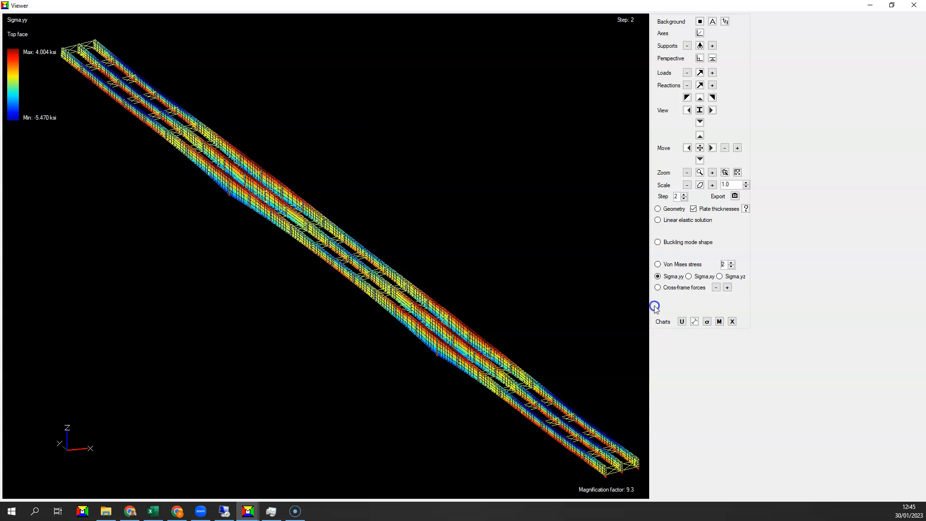
Open the shear and moment diagrams in a maximized window and plot the girders' moment diagram for step 2
click(726, 324)
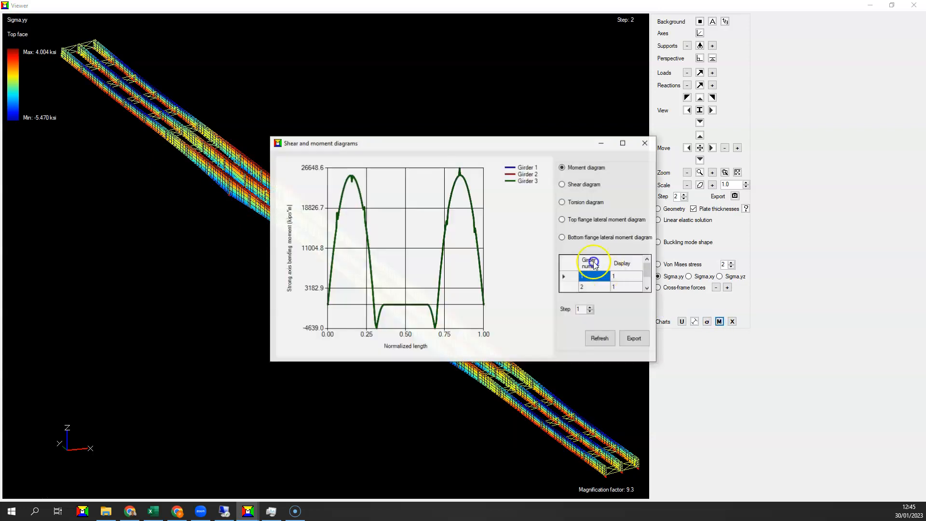
click(621, 143)
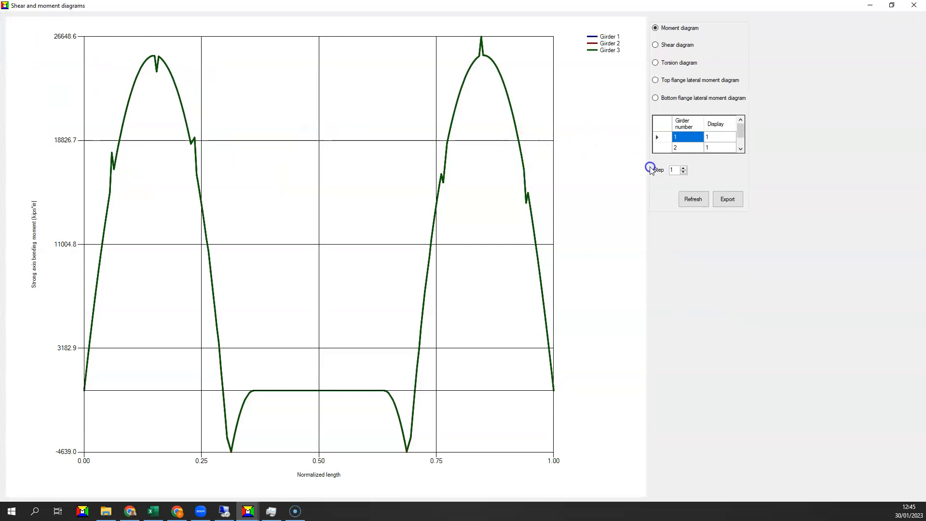
click(683, 168)
click(690, 200)
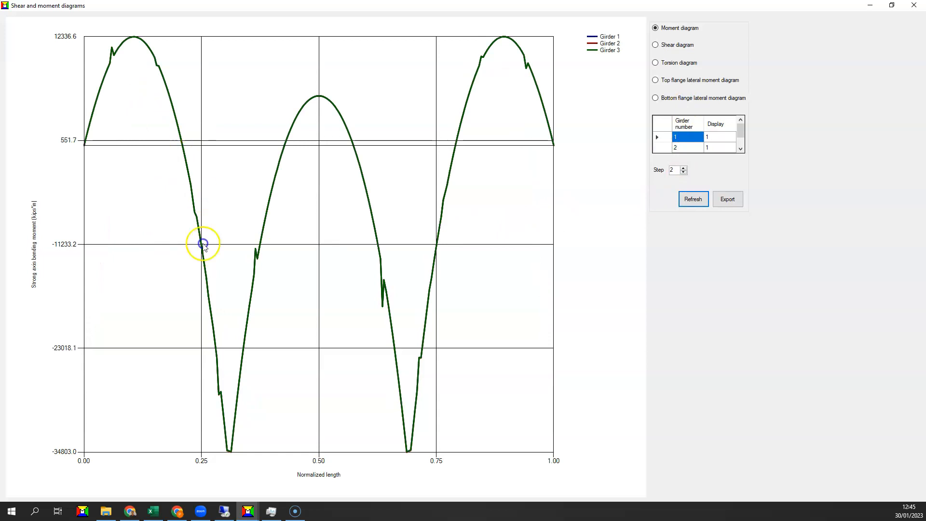
Plot the girders' shear diagram for step 2, examine it and close the diagrams window
click(670, 46)
click(687, 205)
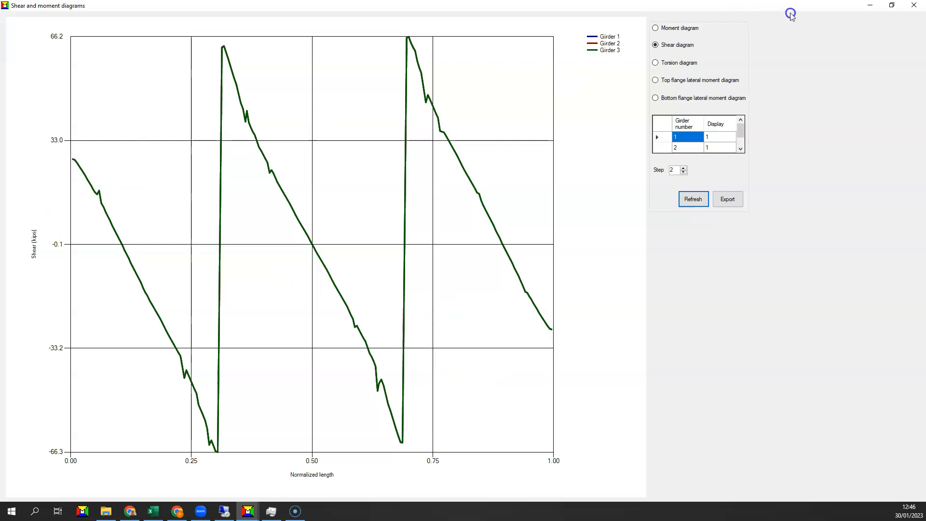
click(905, 6)
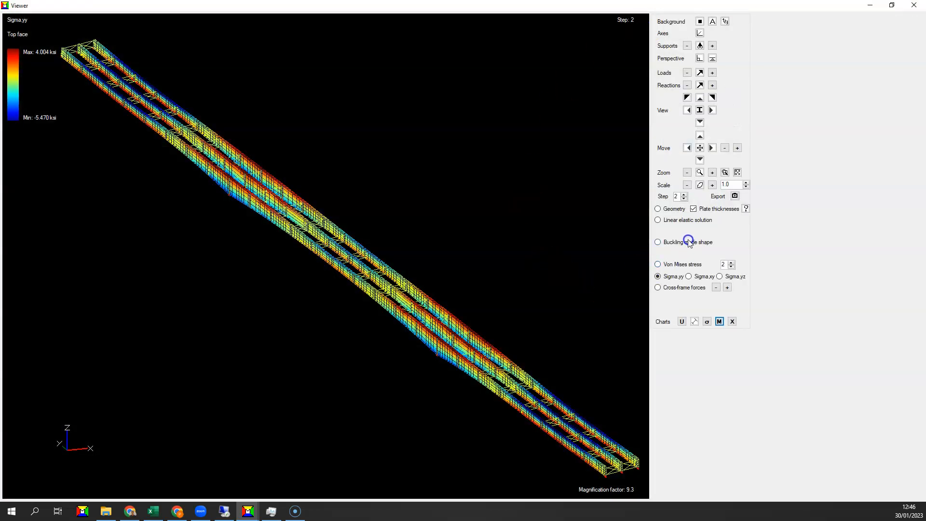